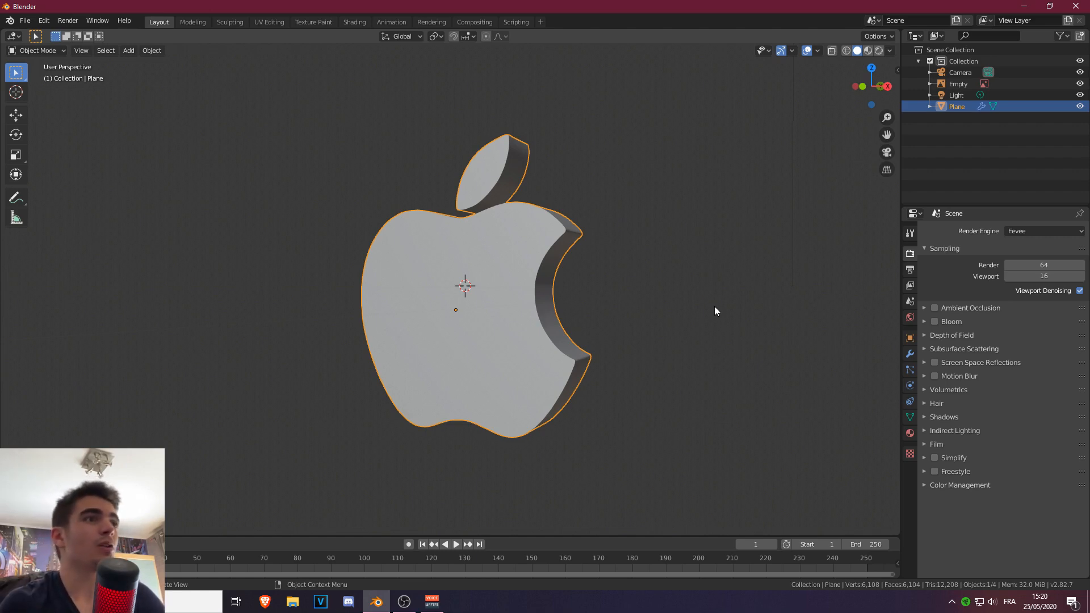
scroll(452, 309, "down", 3)
middle_click_drag(431, 310, 623, 350)
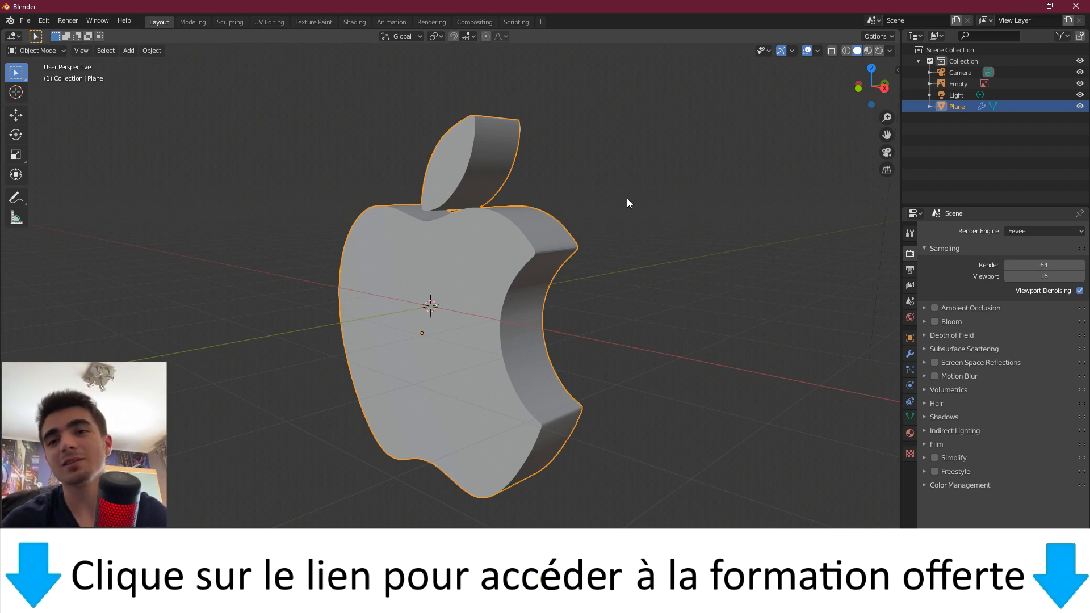
scroll(389, 348, "down", 3)
middle_click_drag(389, 349, 452, 326)
scroll(454, 325, "up", 3)
middle_click_drag(683, 291, 633, 292)
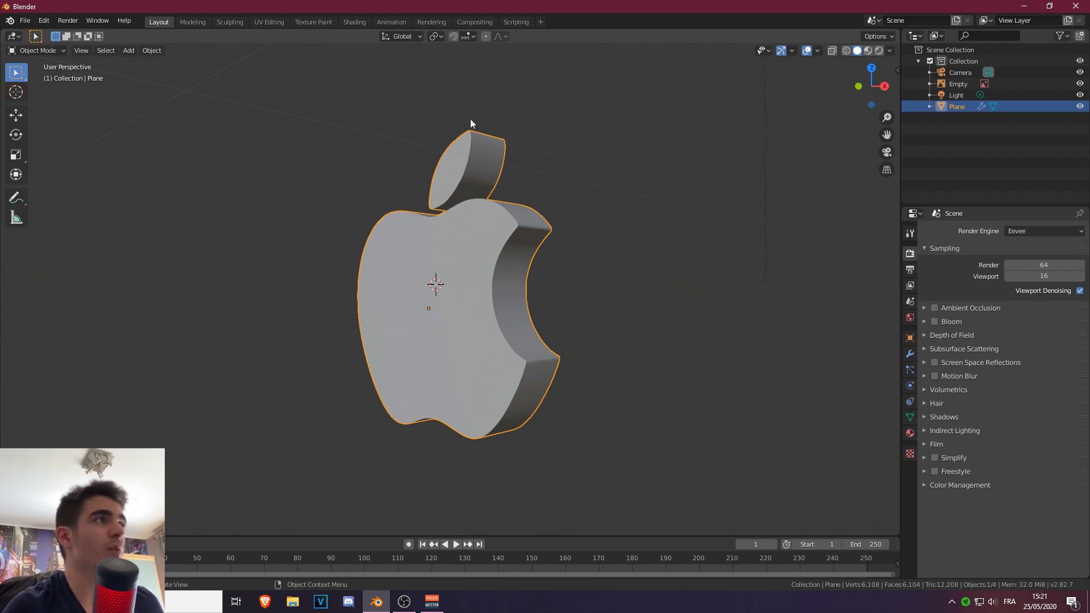
Step: Create a new General file and delete the default cube
left_click(29, 20)
mouse_move(40, 33)
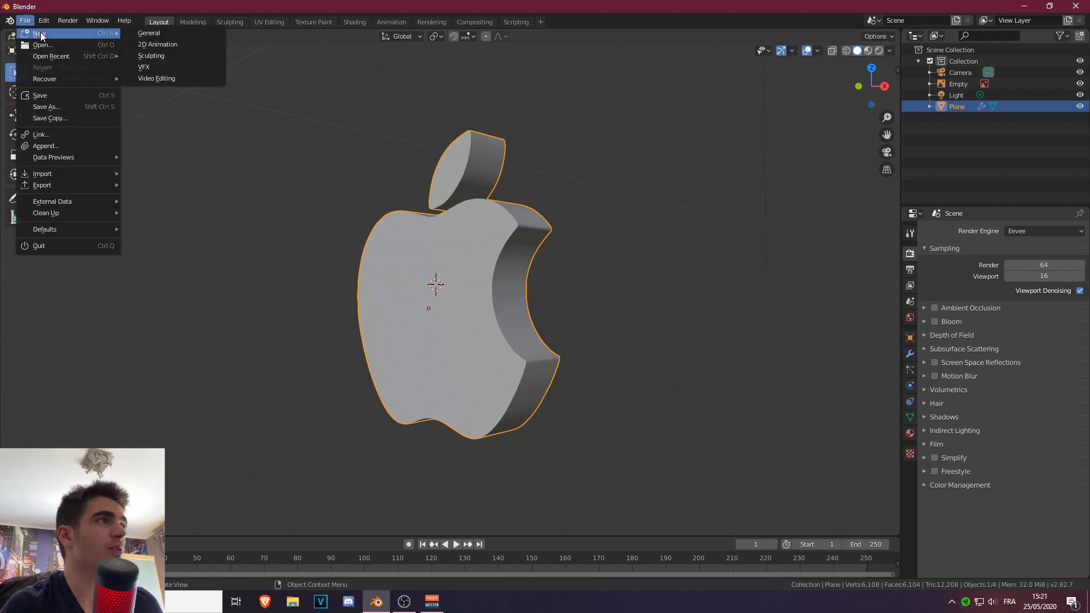
left_click(179, 36)
left_click(567, 315)
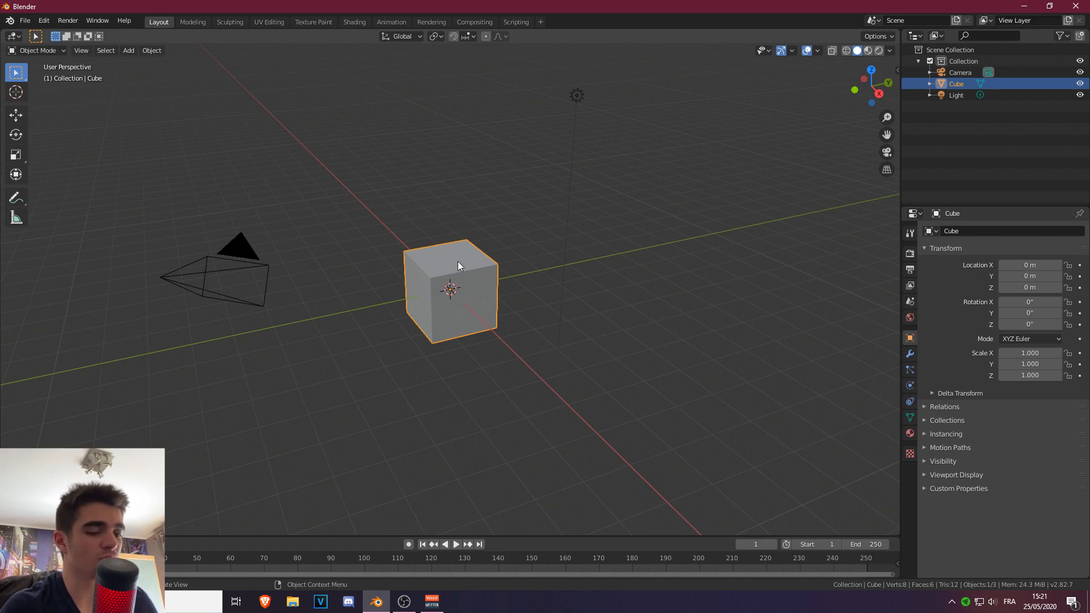
key("Delete")
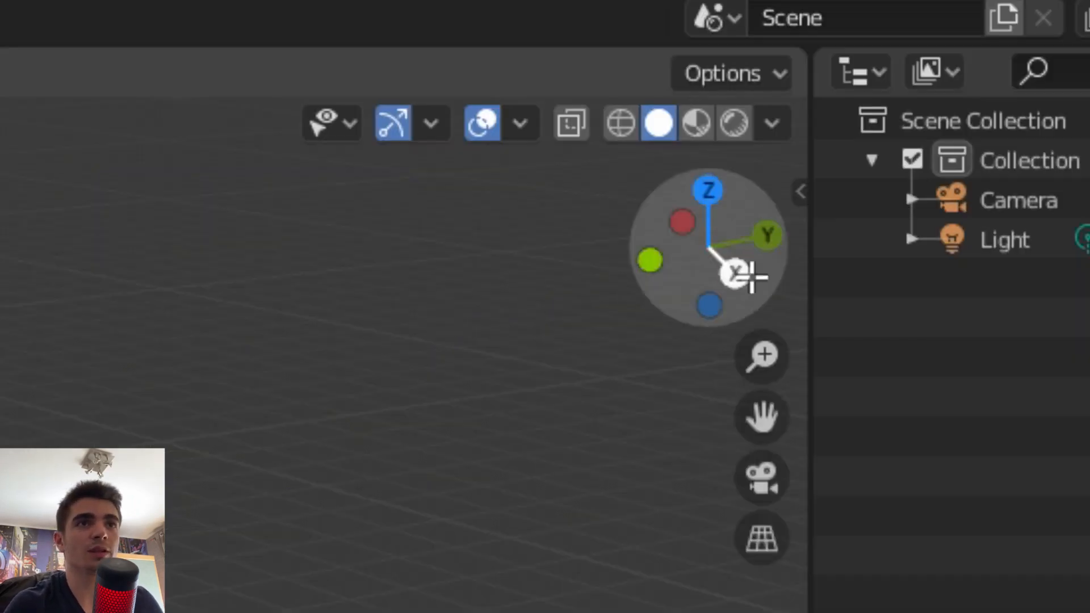
left_click(735, 272)
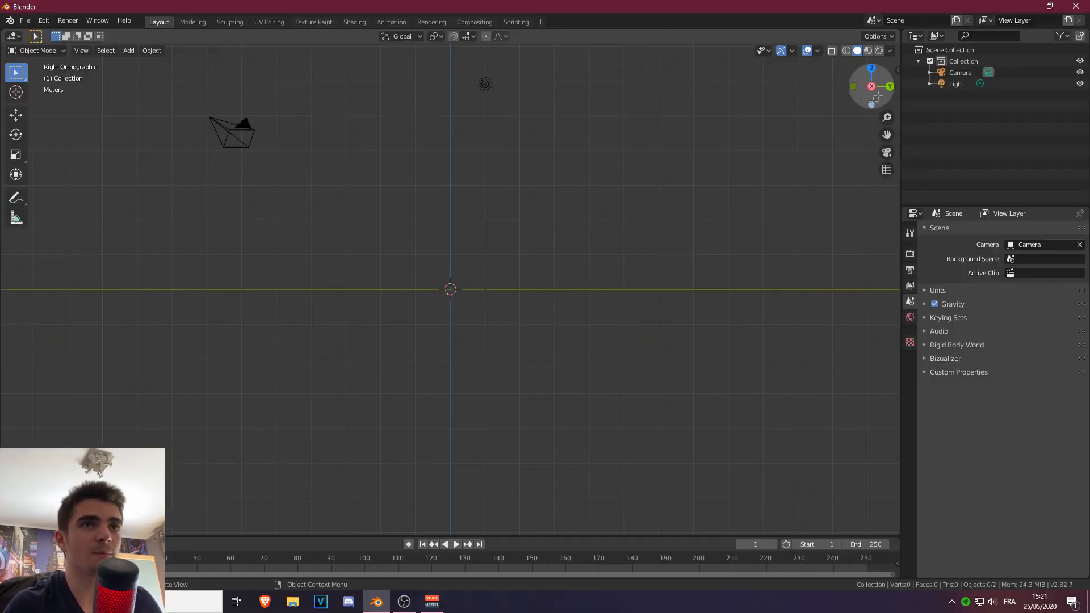
left_click(770, 247)
left_click(854, 87)
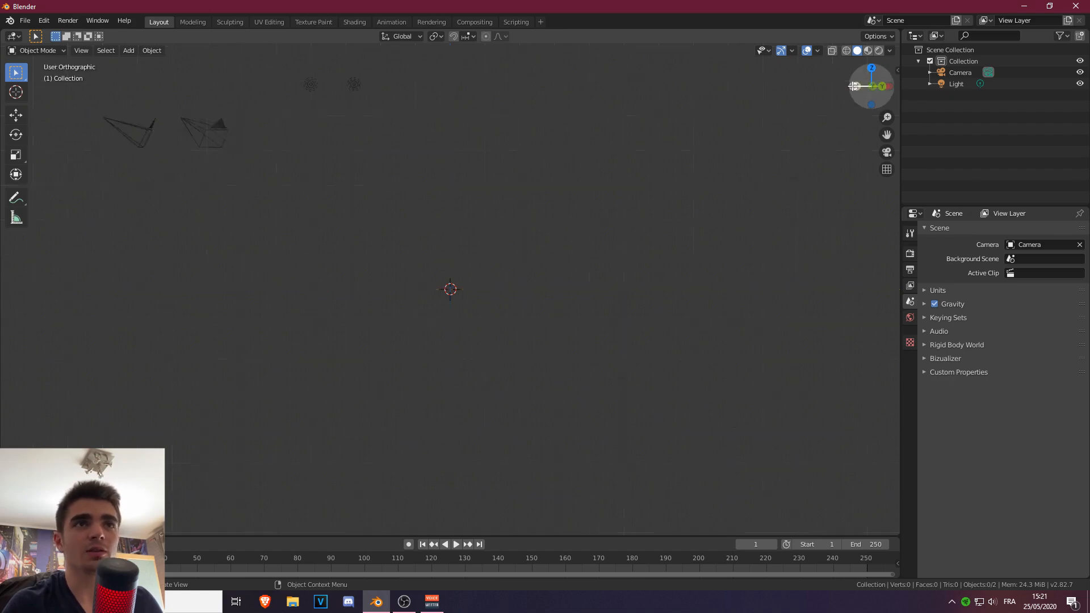
middle_click_drag(565, 121, 665, 182)
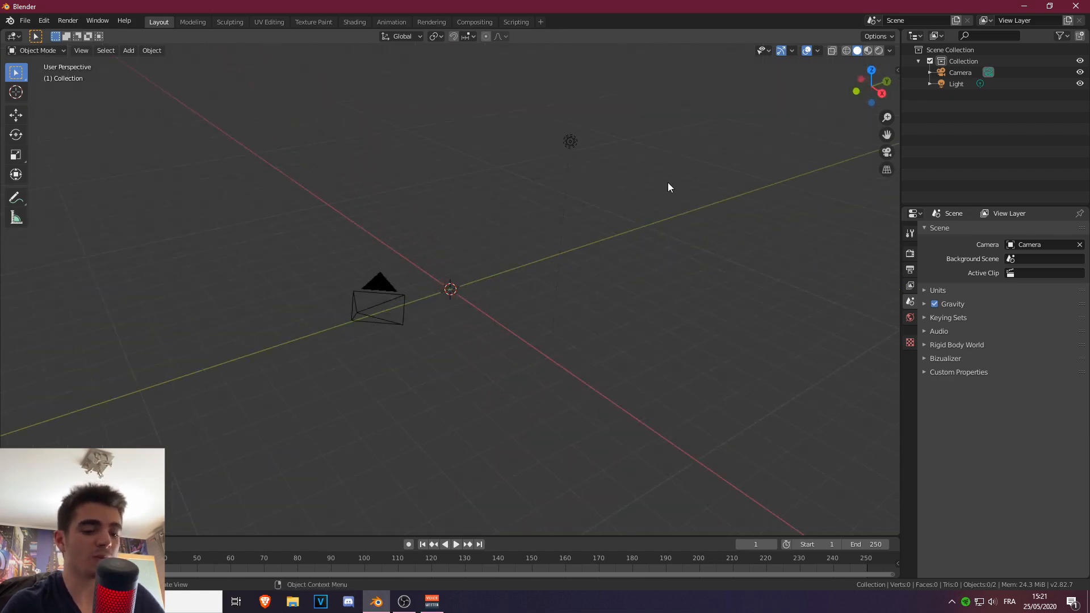
key("KP_1")
key("KP_3")
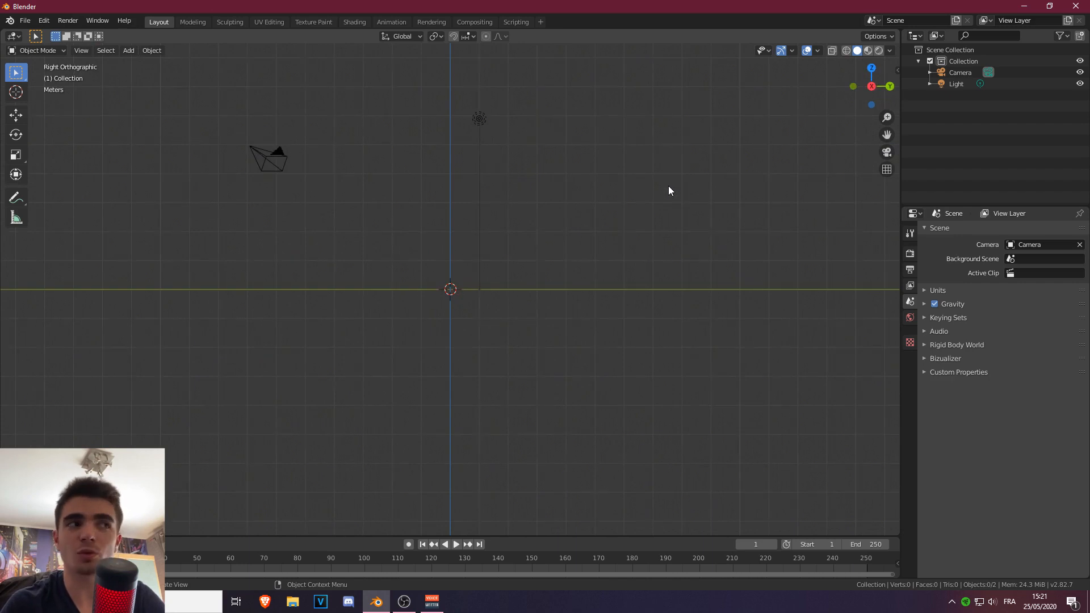
Step: Add Apple-logo.jpg as a reference image aligned to the front orthographic view
key("KP_1")
scroll(486, 231, "up", 10)
scroll(580, 275, "up", 3)
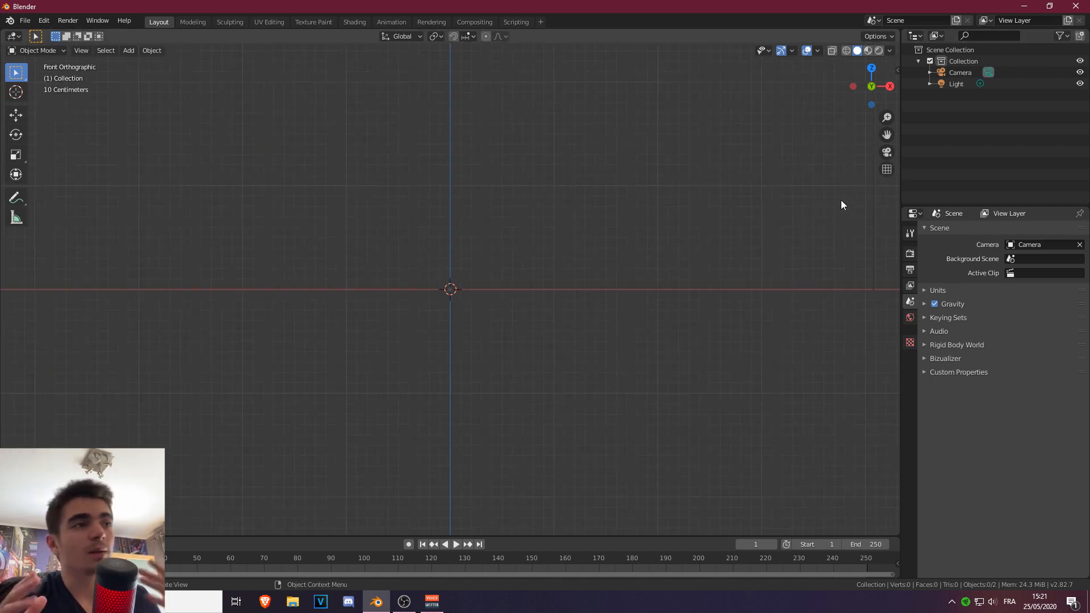
scroll(544, 202, "down", 4)
scroll(577, 240, "up", 2)
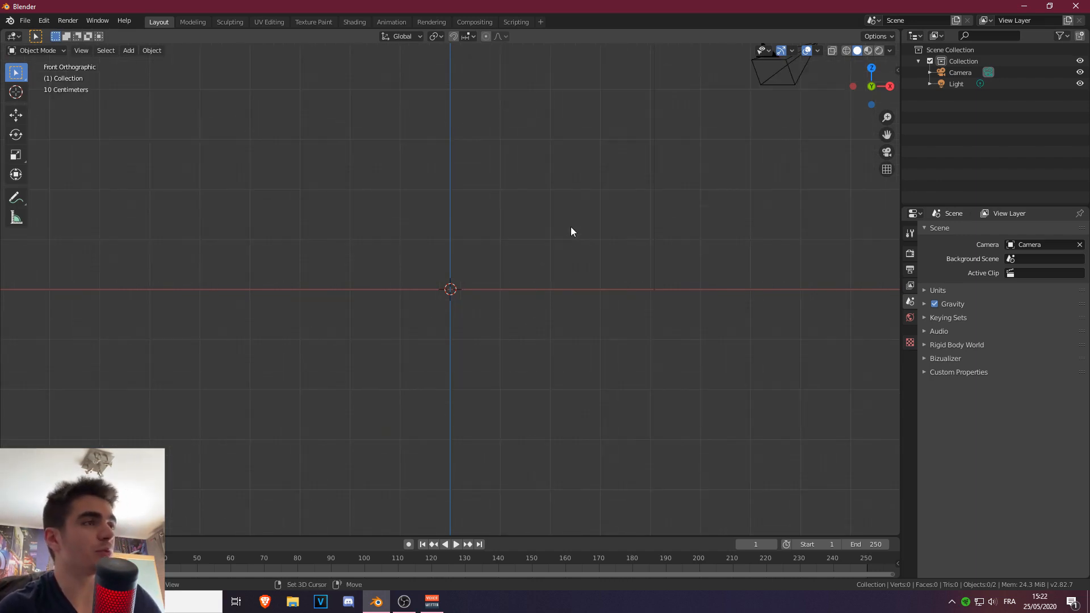
key("shift+a")
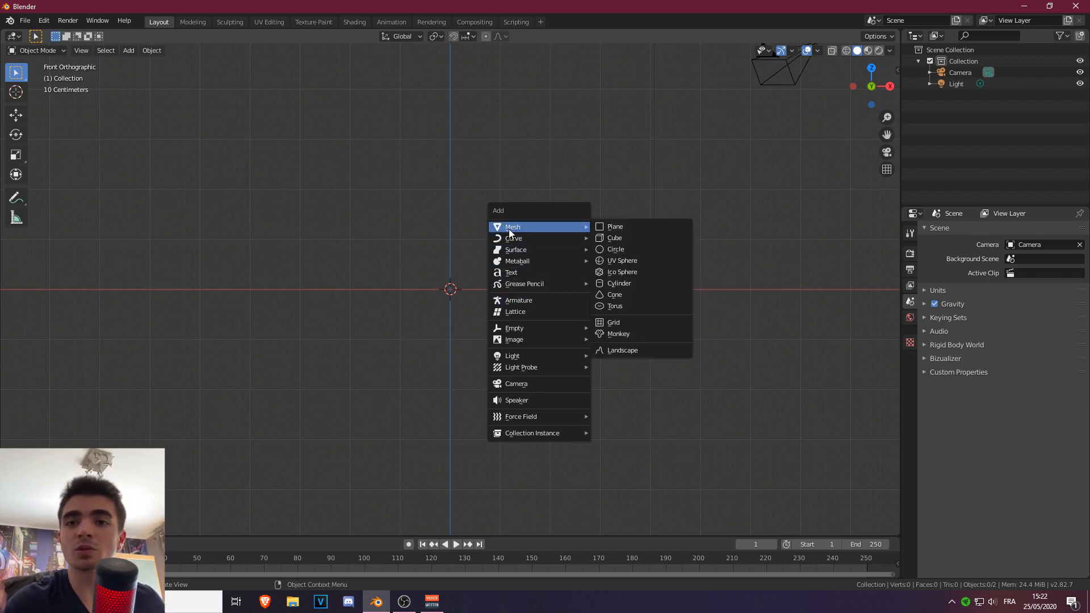
mouse_move(507, 341)
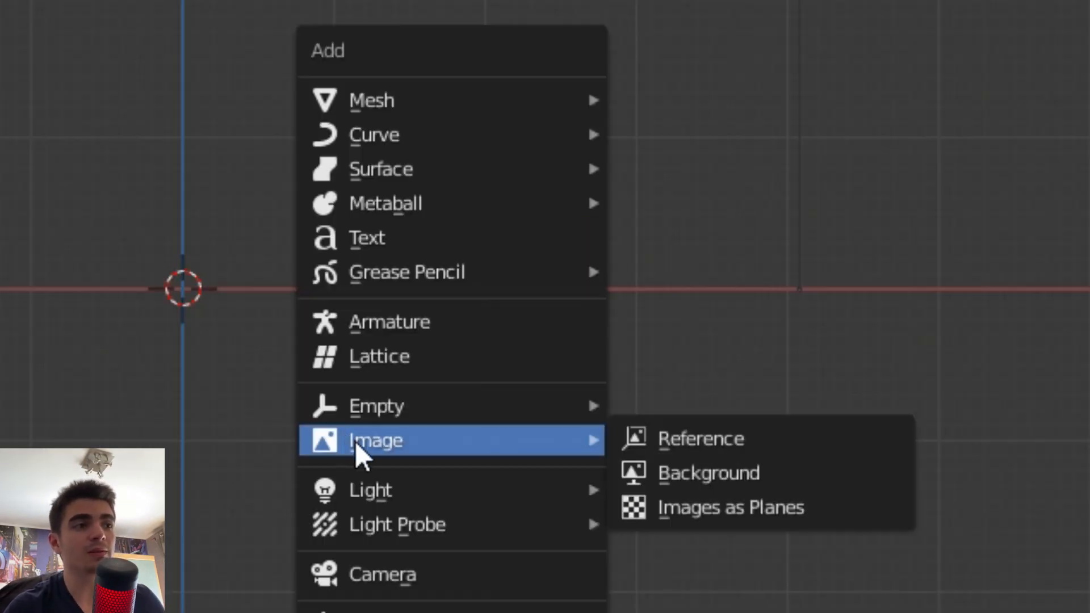
left_click(704, 449)
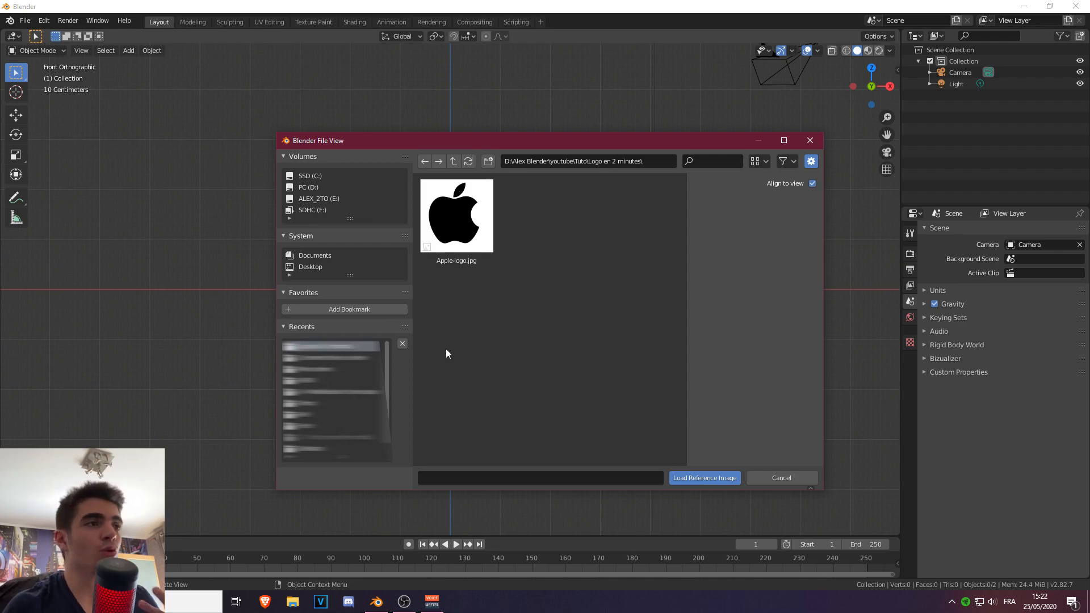
left_click(438, 214)
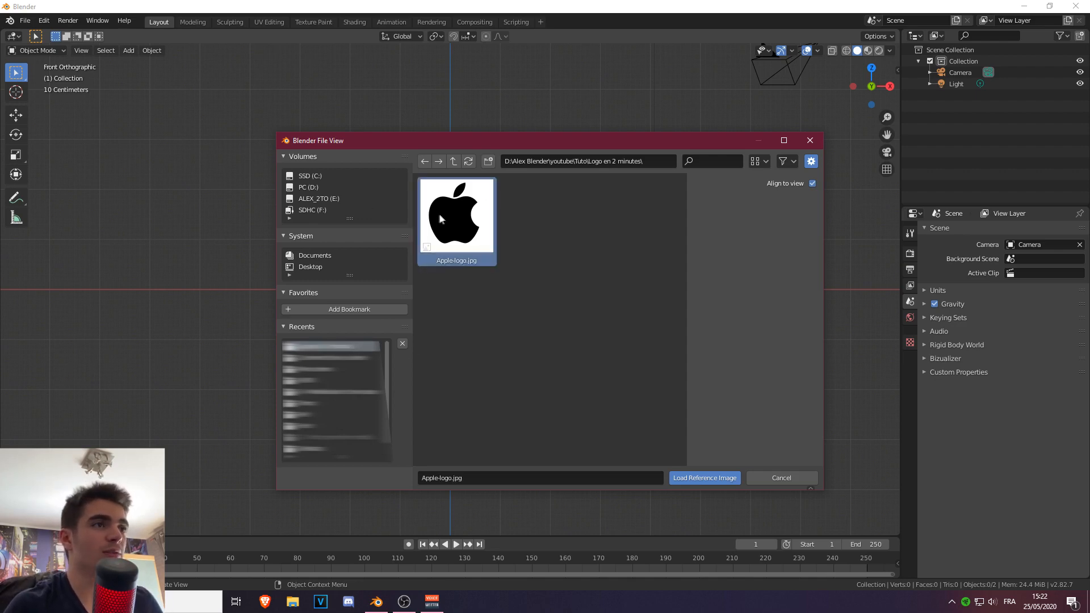
left_click(700, 479)
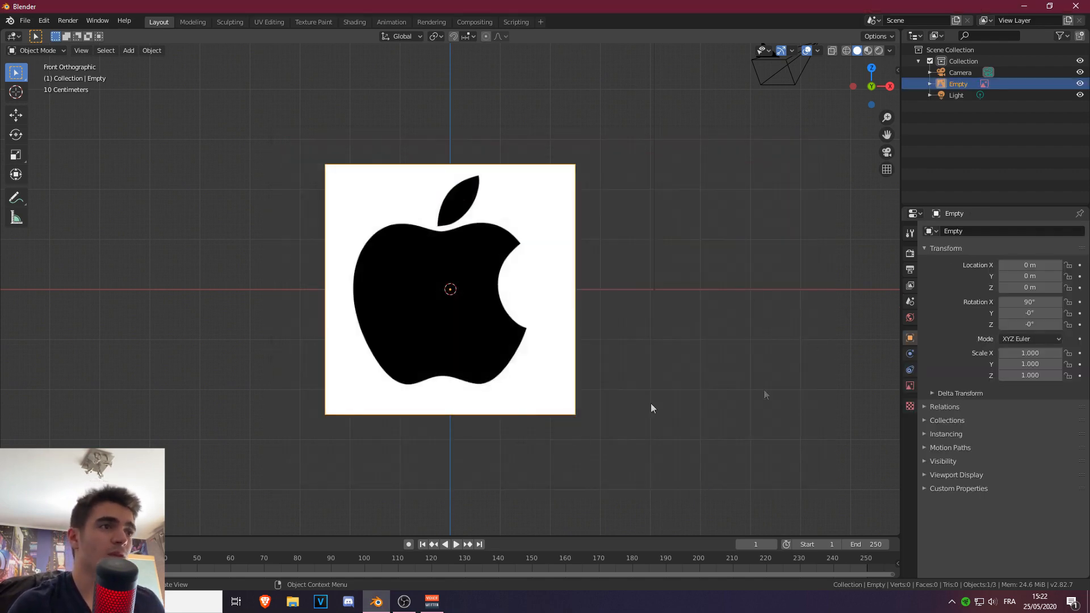
Step: Enable alpha on the Apple logo reference image and set its opacity to 0.7
scroll(547, 329, "up", 3)
scroll(542, 349, "down", 3)
scroll(525, 341, "up", 2)
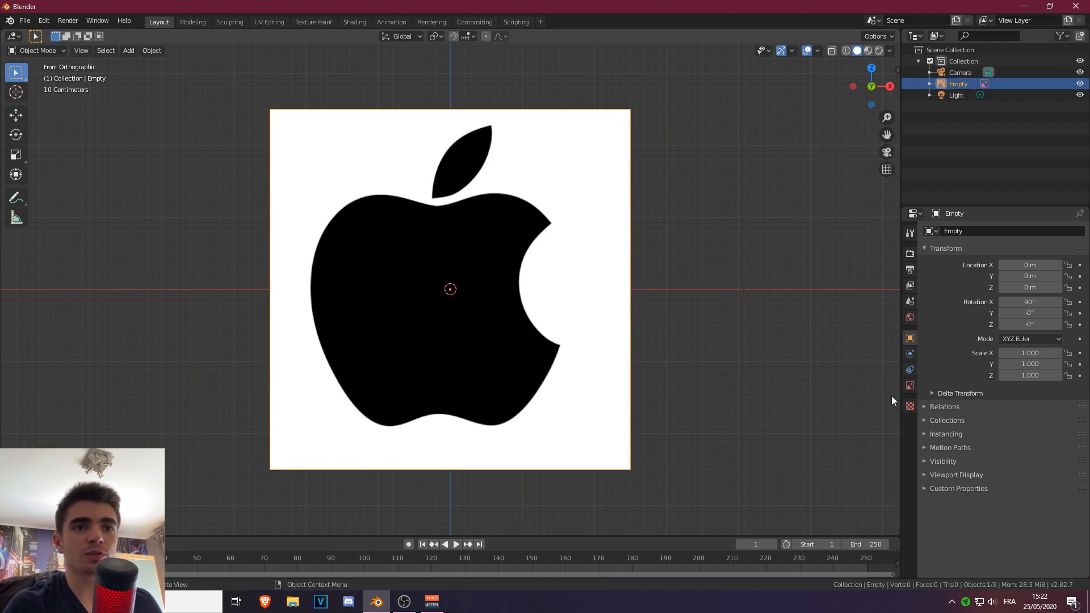
left_click(910, 387)
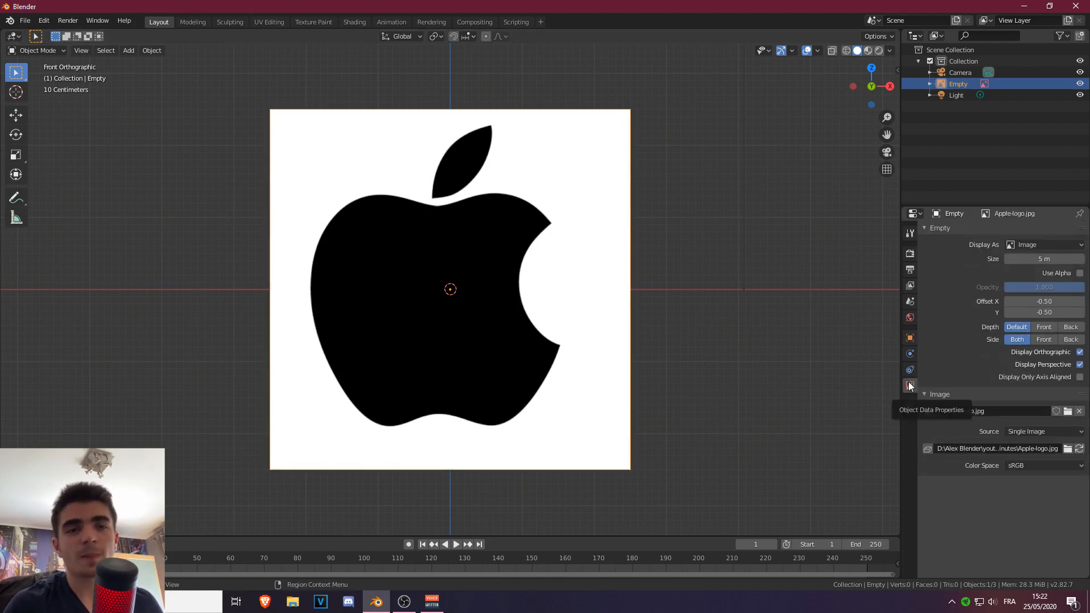
left_click(1080, 273)
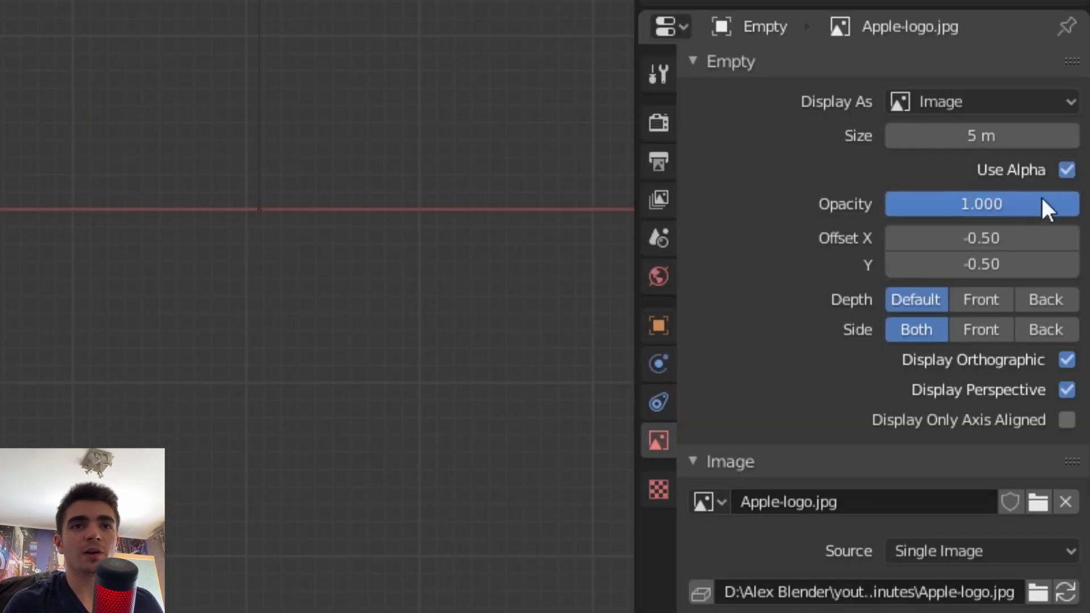
left_click_drag(1078, 204, 1004, 208)
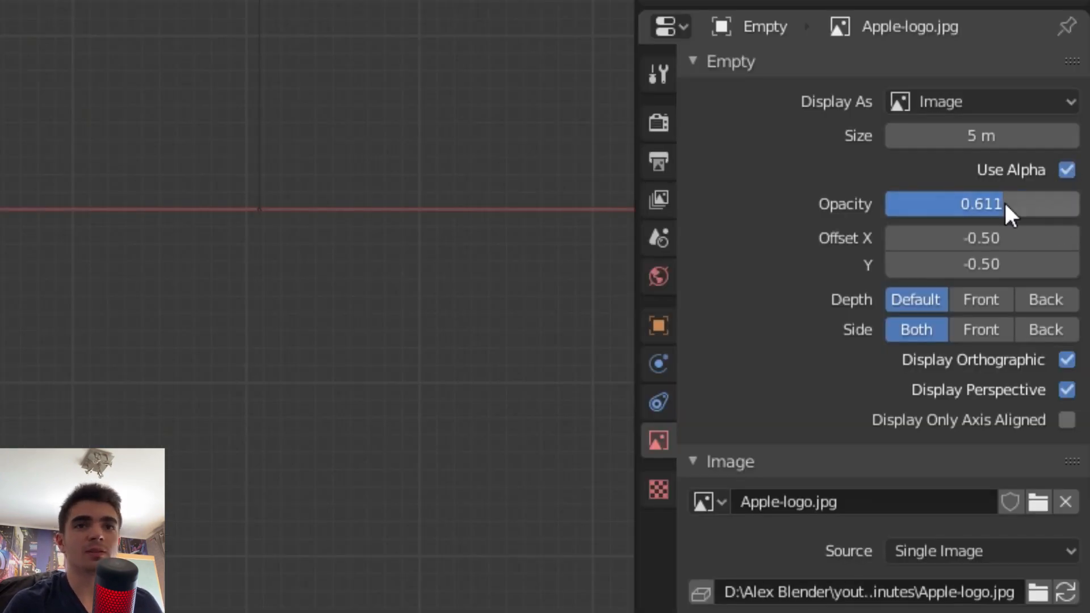
left_click(1004, 208)
type("0.7")
key("Return")
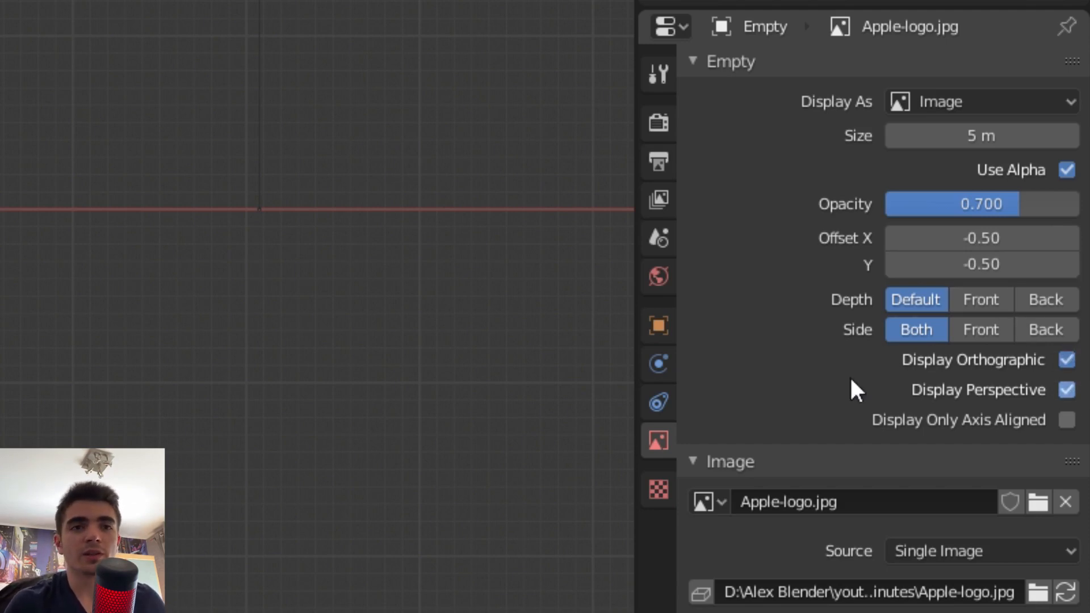
Step: Turn off perspective display for the reference image so it only shows in orthographic views
left_click(1066, 393)
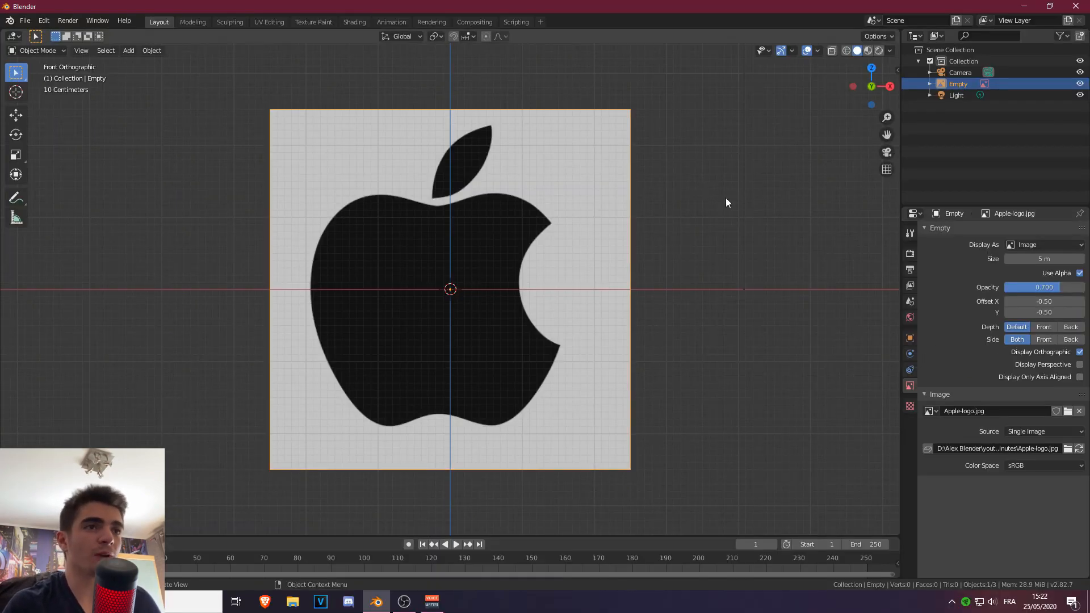
middle_click_drag(726, 202, 591, 245)
left_click(1079, 365)
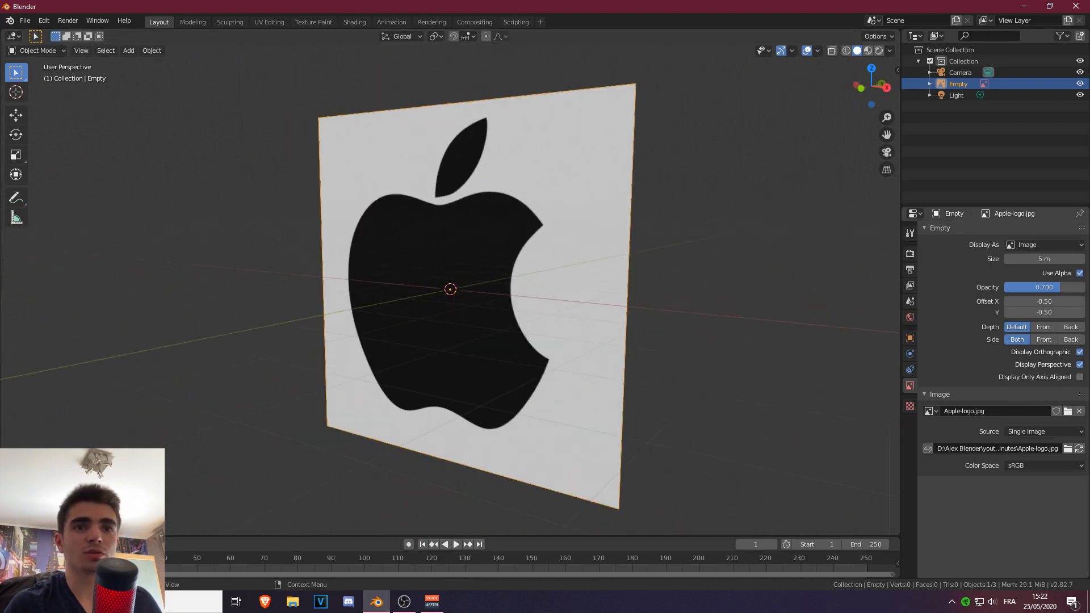
left_click(1079, 365)
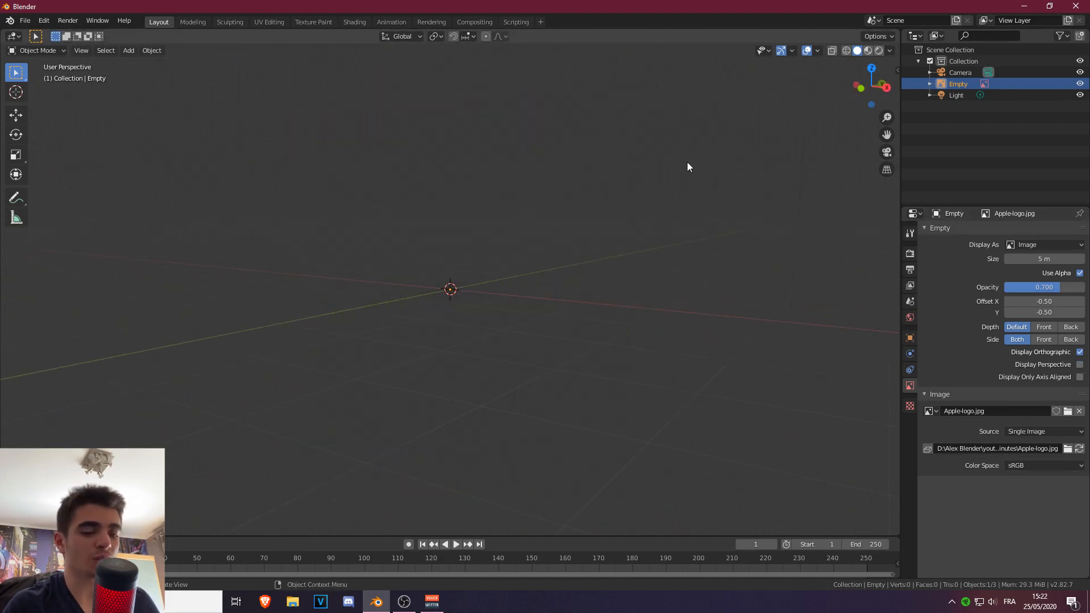
Step: Return to the front view and add a plane mesh at the world origin
key("KP_1")
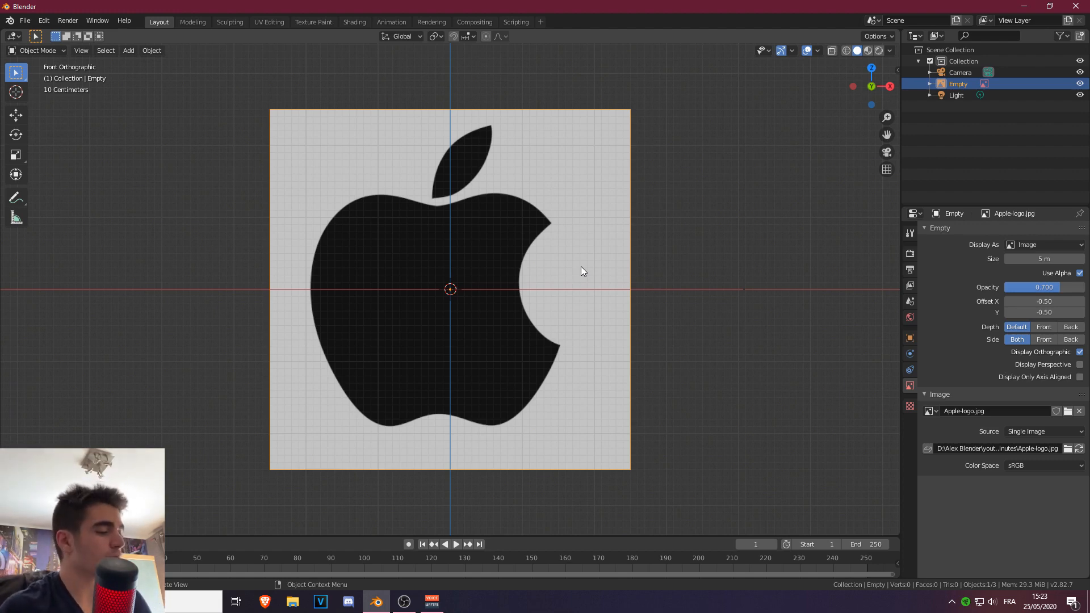
key("shift+a")
mouse_move(527, 156)
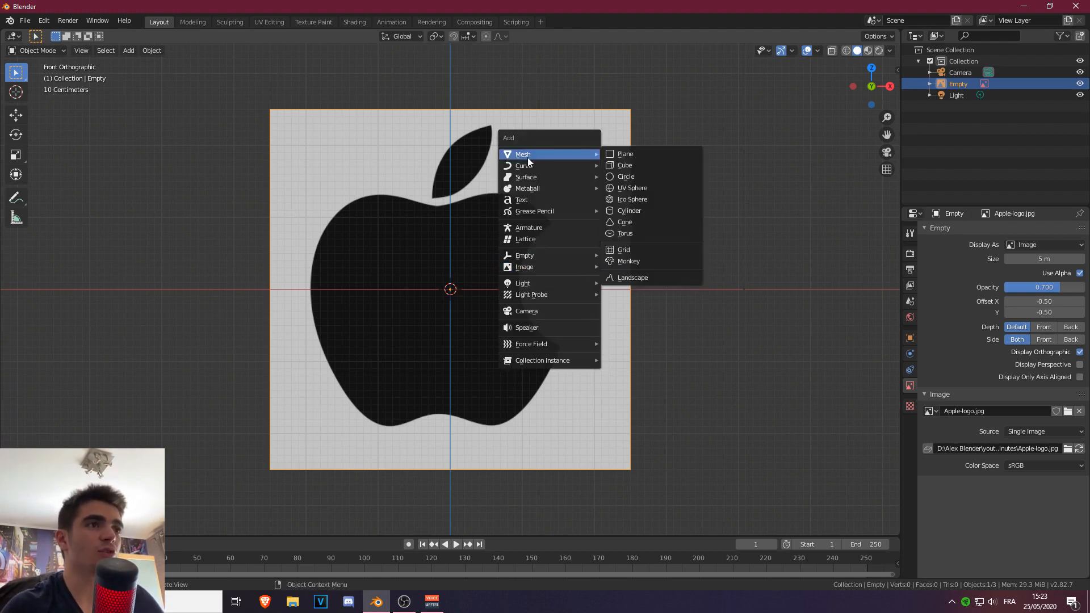
key("shift+a")
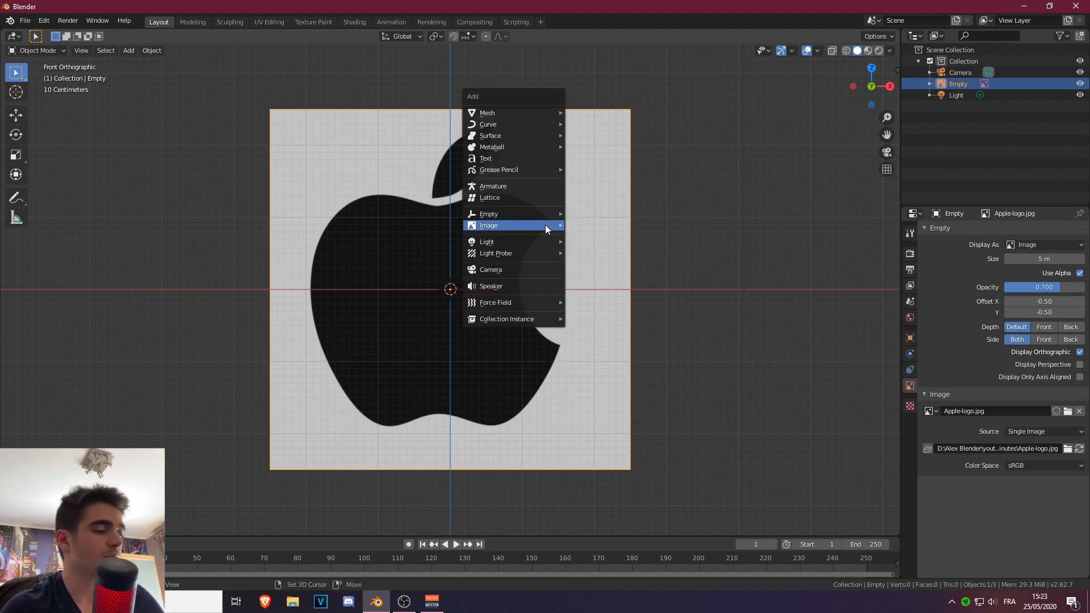
mouse_move(511, 113)
left_click(585, 113)
Step: Enter Edit Mode on the plane and delete three of its four corner vertices
scroll(443, 280, "up", 3)
middle_click_drag(509, 249, 407, 263)
left_click(28, 51)
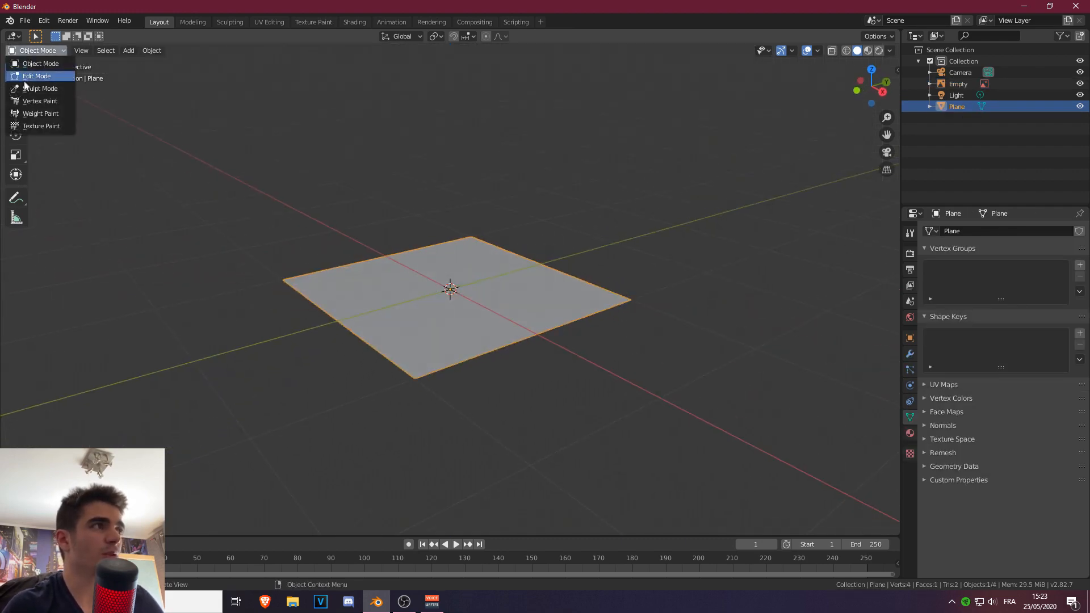
left_click(27, 76)
left_click(279, 282)
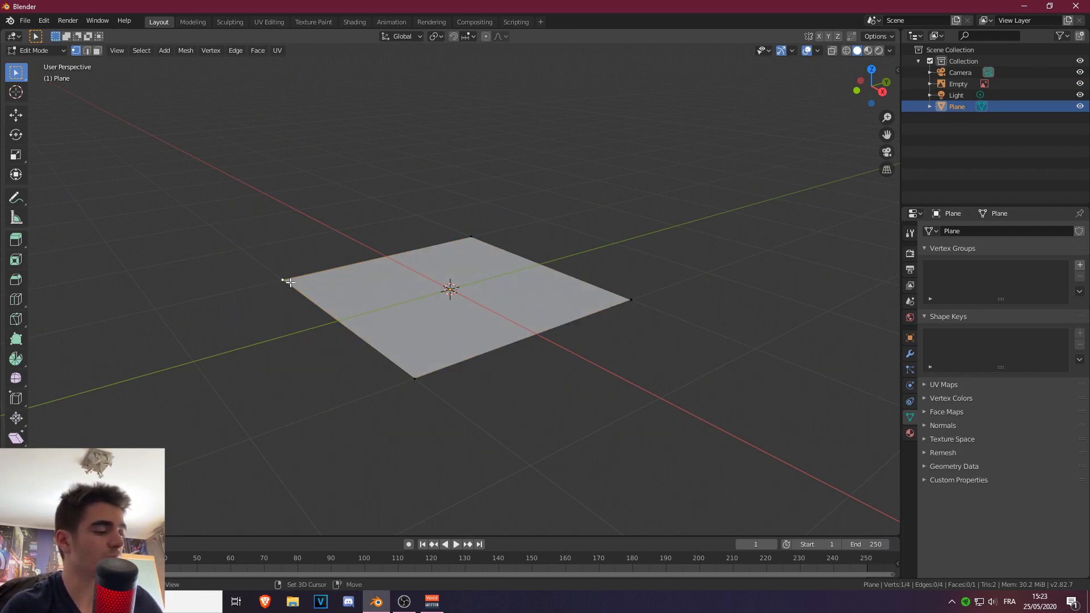
left_click(472, 236, "shift")
left_click(637, 295, "shift")
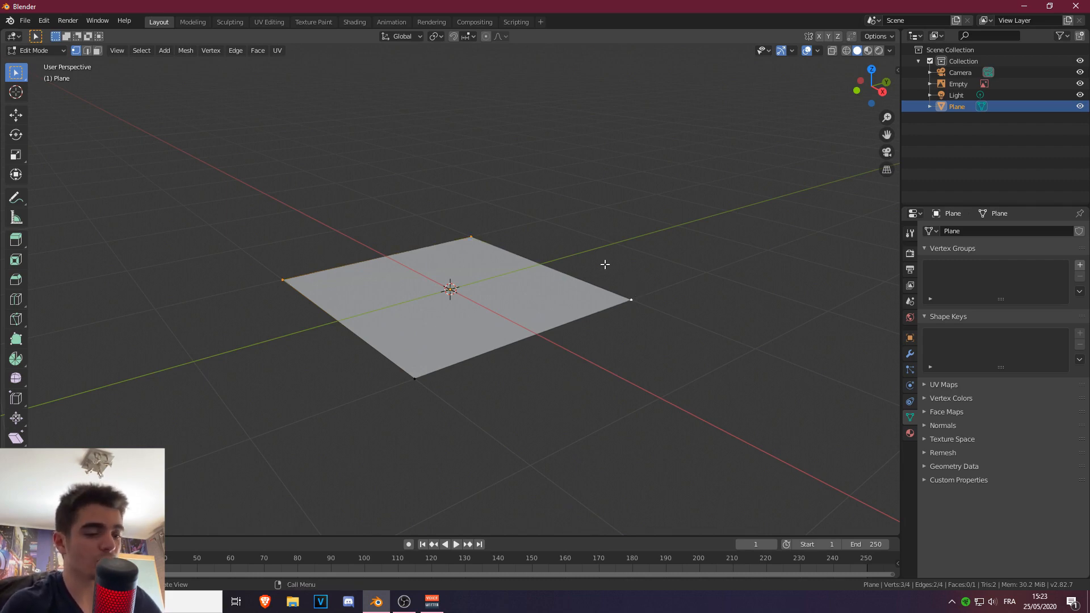
key("x")
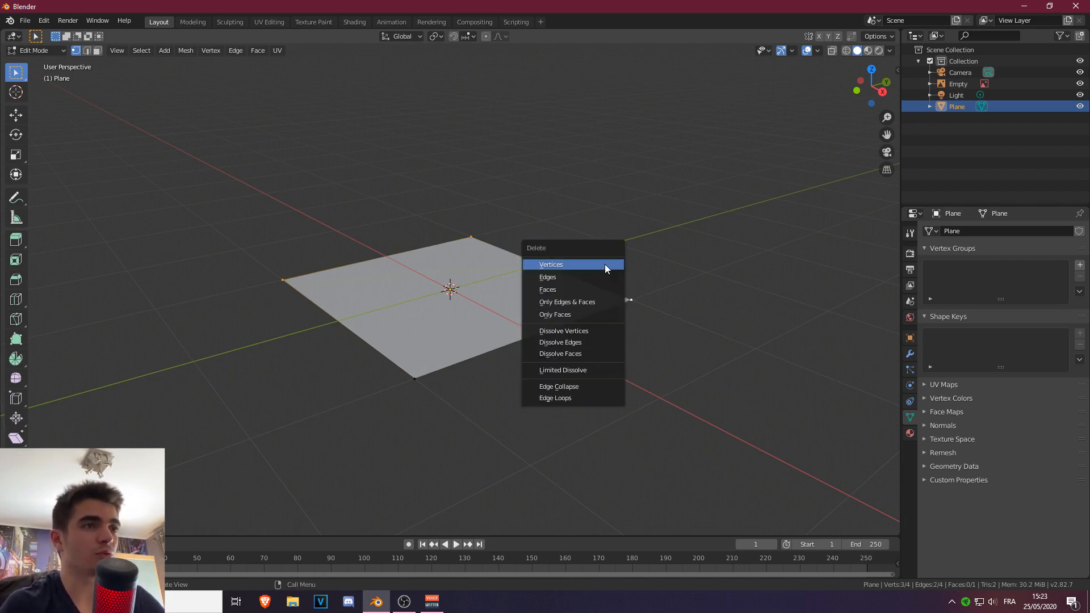
left_click(563, 266)
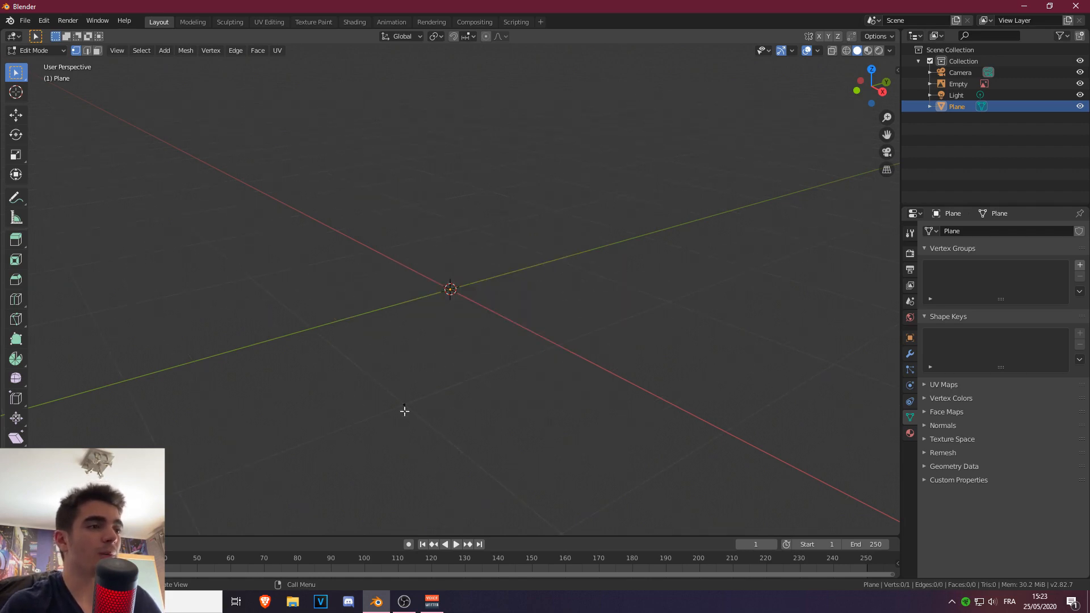
Step: In front view, move the remaining vertex onto the upper pointed tip of the bite in the apple reference
middle_click_drag(377, 412, 513, 370)
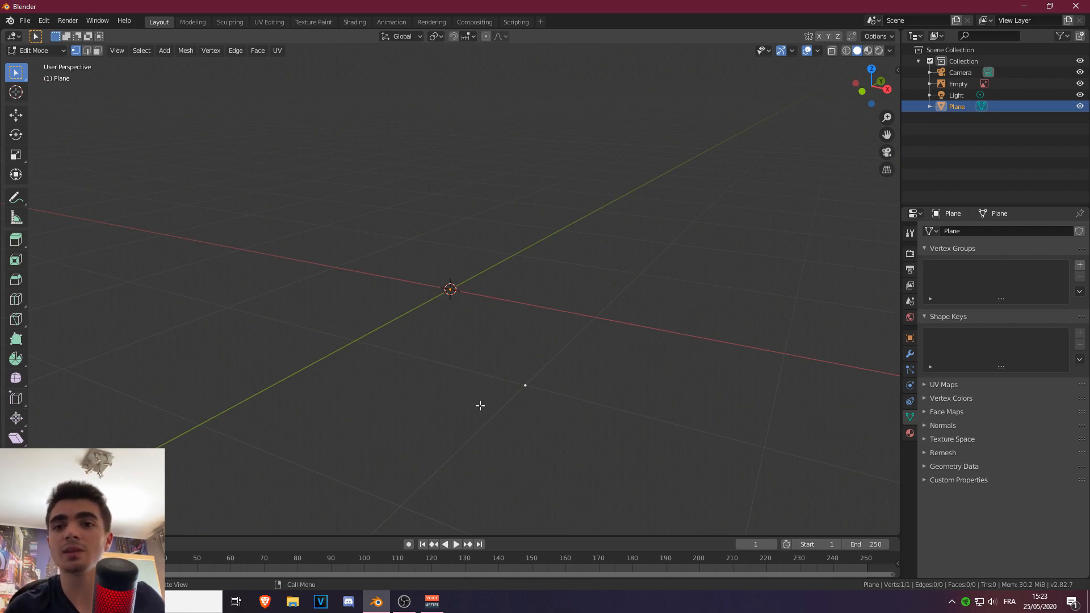
key("KP_1")
scroll(639, 157, "up", 4)
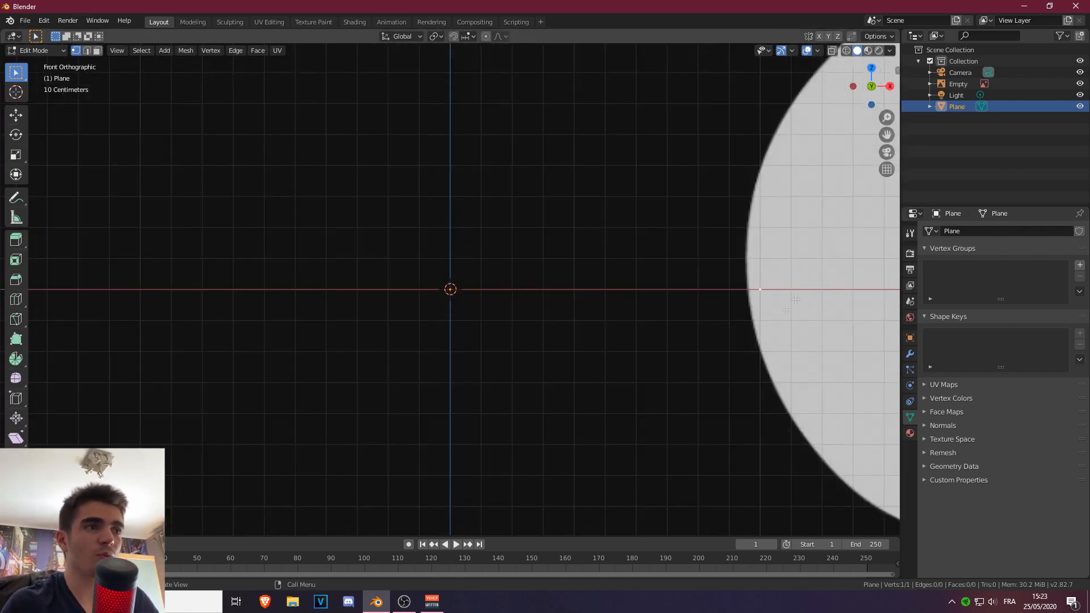
scroll(804, 299, "down", 1)
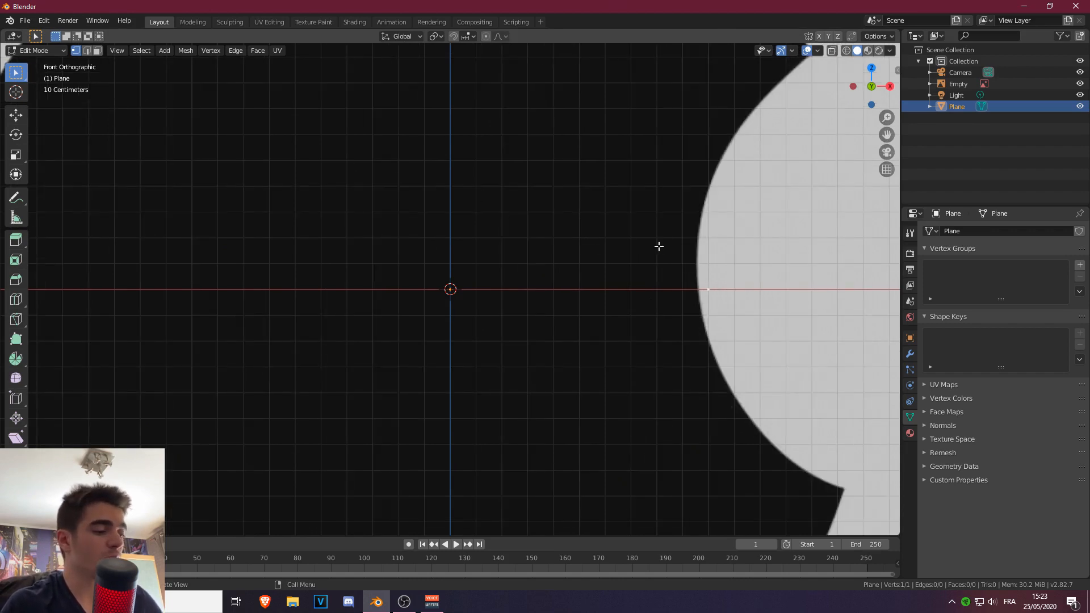
key("g")
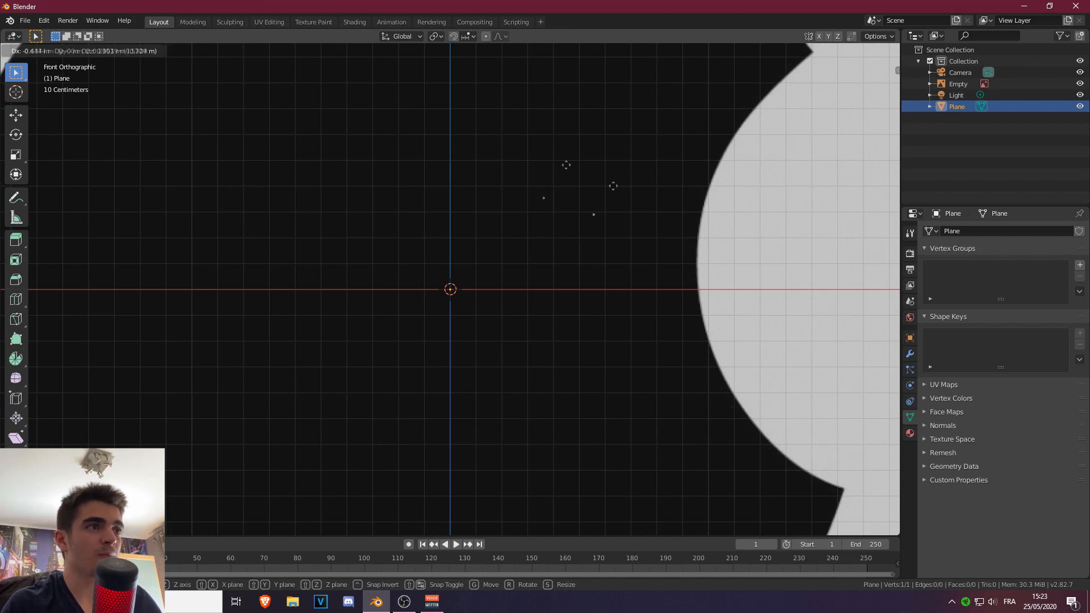
left_click(591, 127)
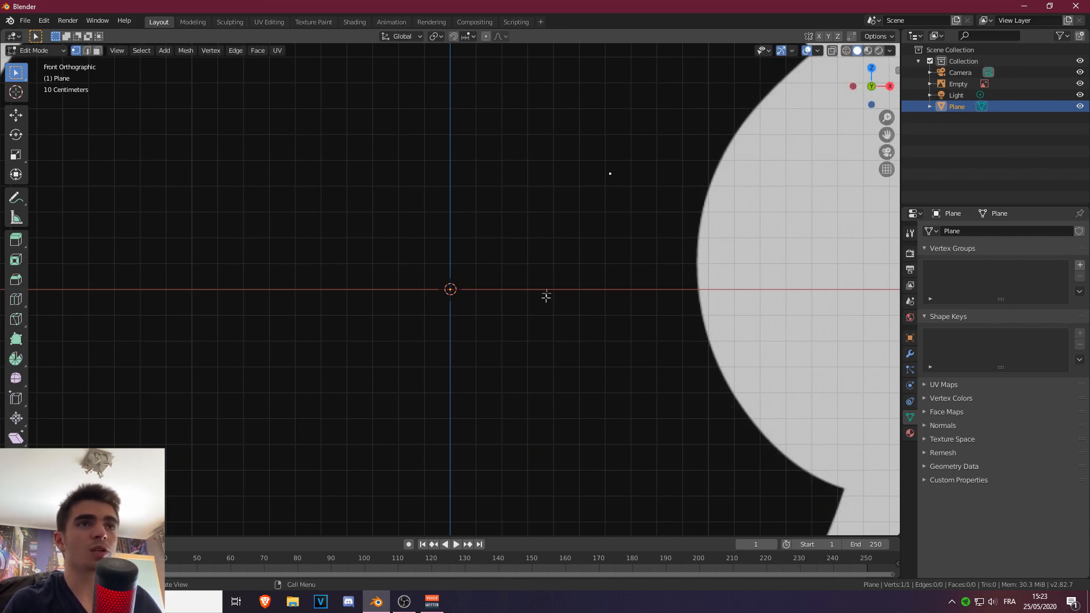
scroll(556, 239, "down", 6)
scroll(546, 187, "up", 6)
scroll(535, 319, "up", 3)
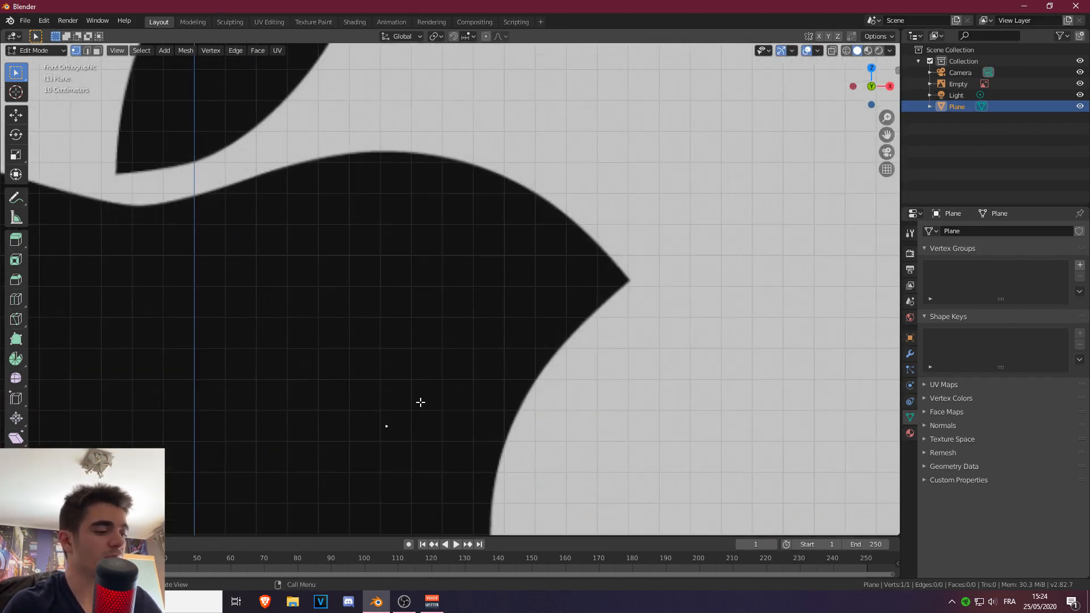
key("g")
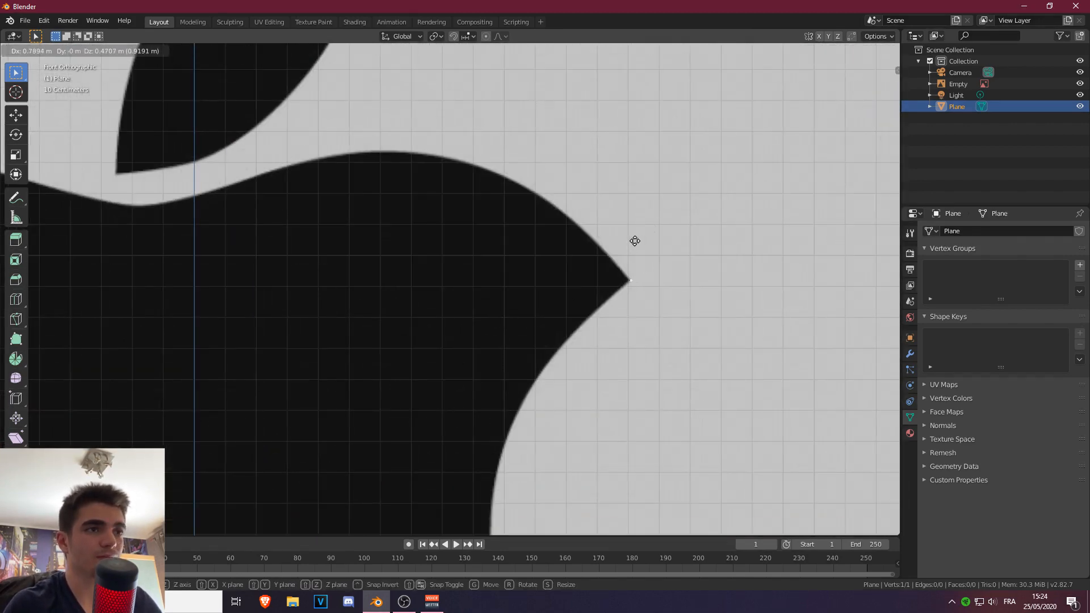
left_click(635, 241)
Step: Trace the apple's upper edge from the bite tip by extruding six successive vertices along the reference outline
scroll(704, 289, "up", 5)
scroll(744, 301, "down", 3)
middle_click_drag(687, 304, 594, 409, "shift")
scroll(539, 315, "up", 3)
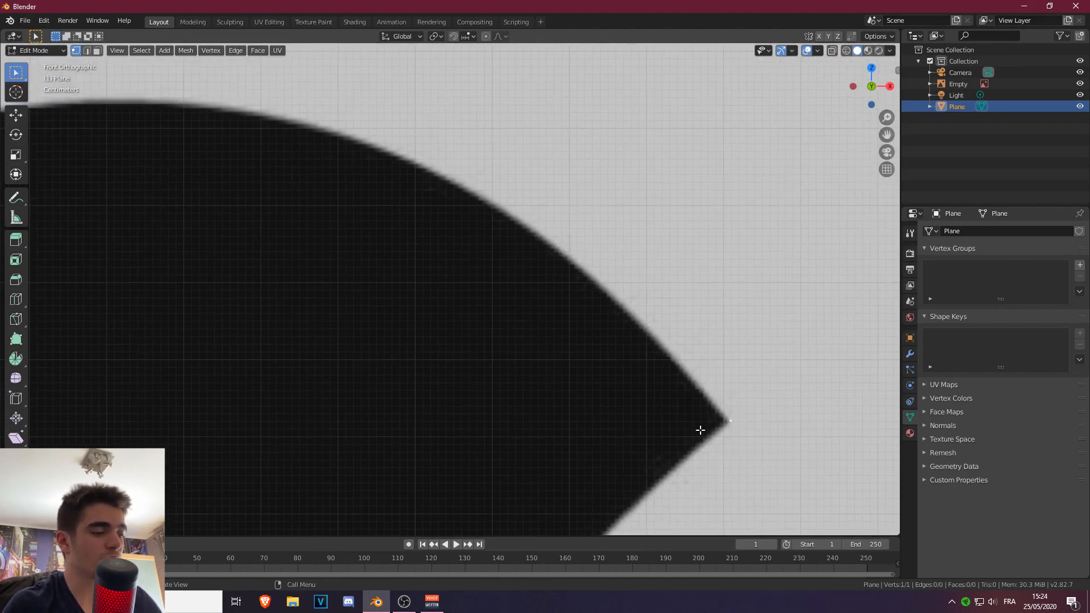
key("e")
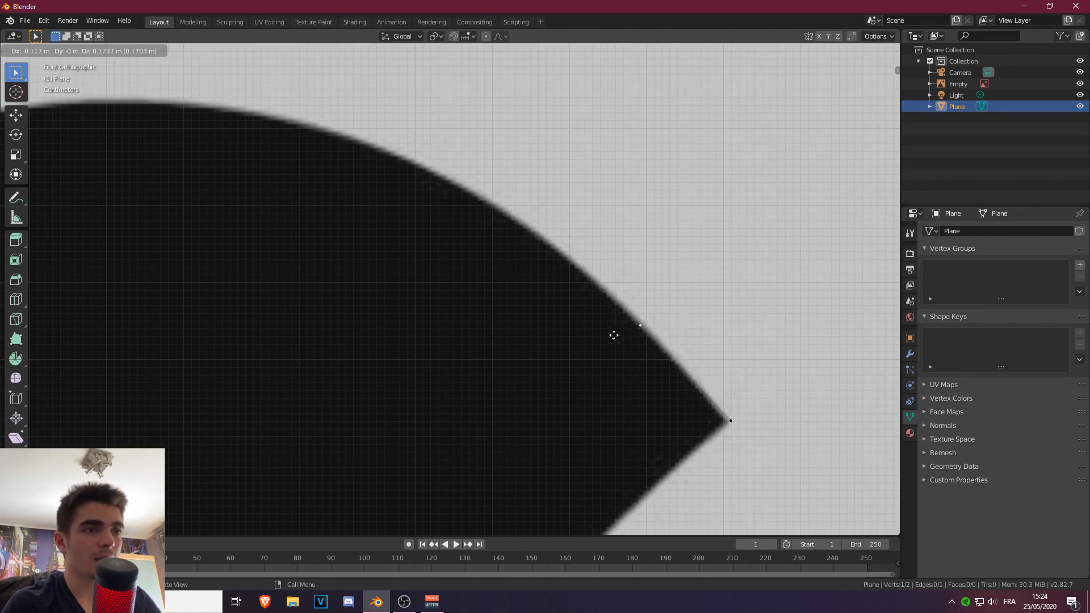
left_click(616, 339)
middle_click_drag(490, 295, 675, 376, "shift")
key("e")
left_click(629, 333)
key("e")
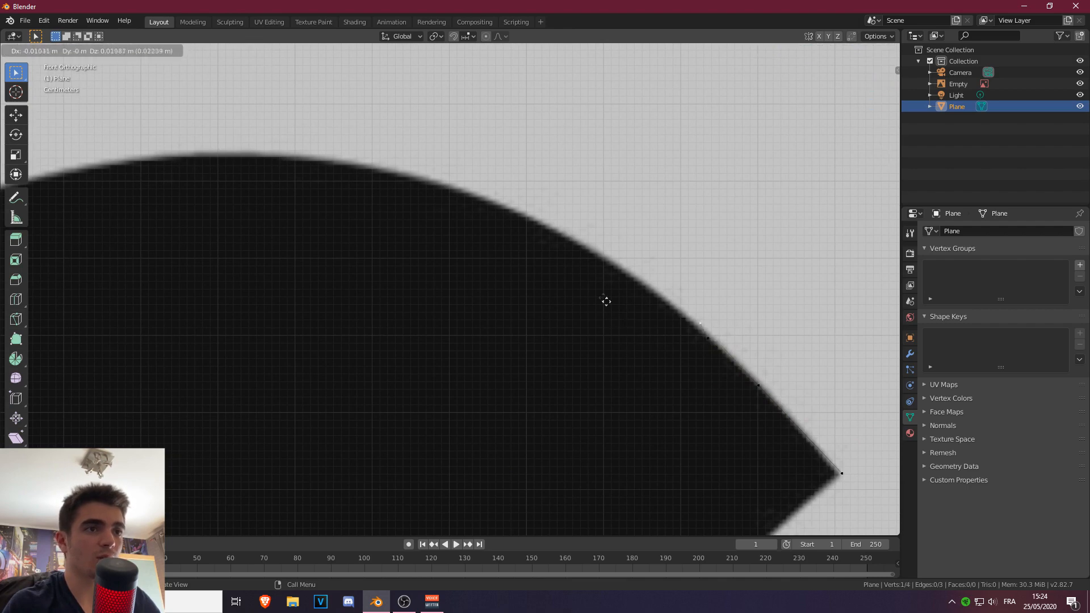
left_click(573, 285)
key("e")
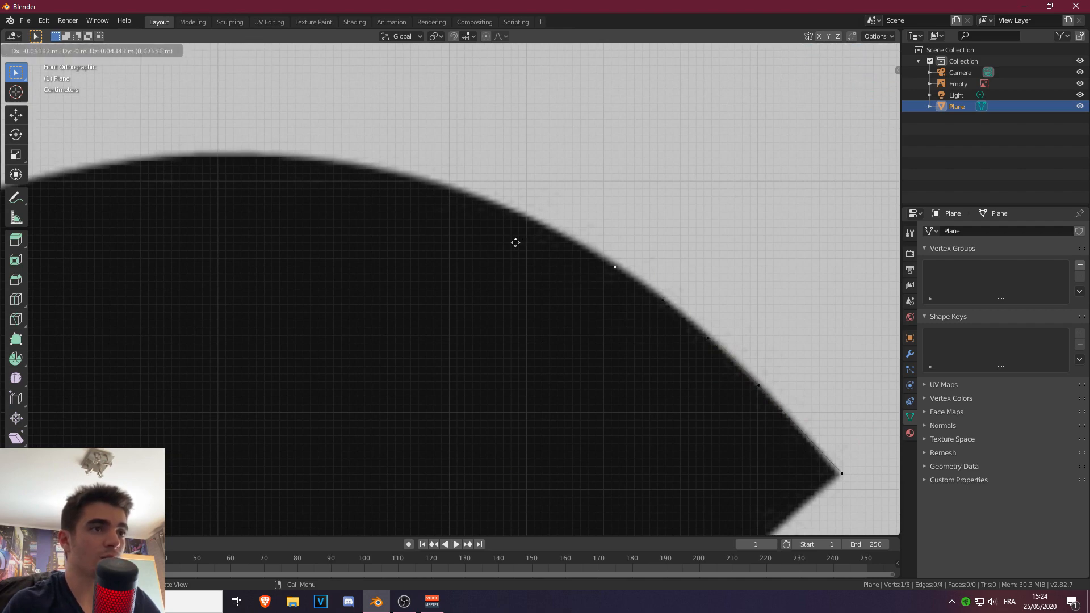
left_click(510, 237)
key("e")
left_click(453, 203)
key("e")
left_click(401, 177)
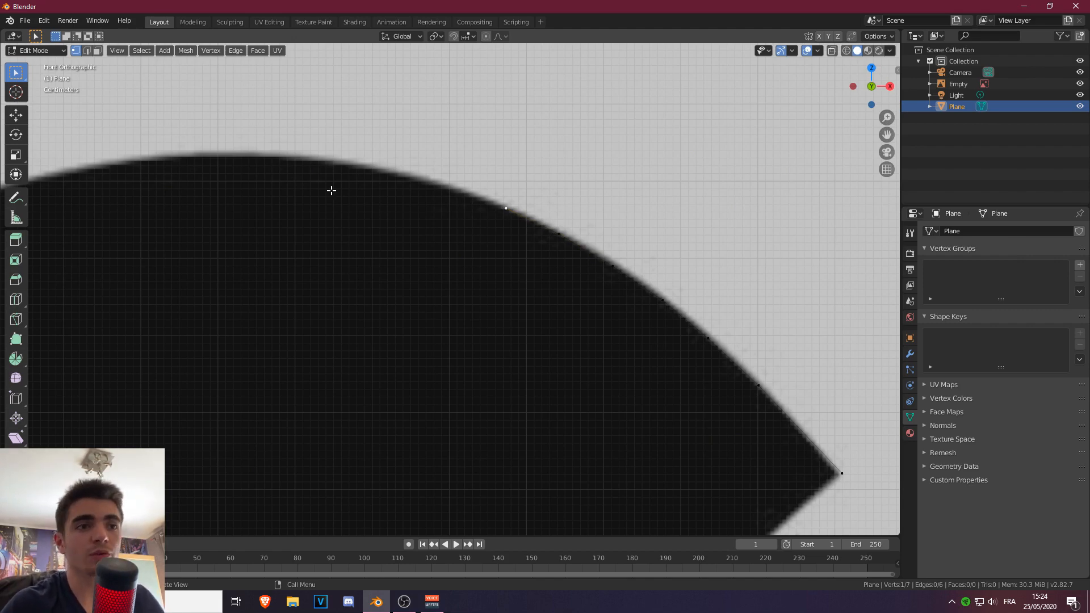
Step: Extrude one more vertex along the apple's top edge and adjust its position to sit on the outline
scroll(306, 192, "up", 2)
middle_click_drag(305, 179, 620, 310, "shift")
key("e")
left_click(727, 290)
key("g")
left_click(720, 295)
scroll(613, 414, "down", 7)
scroll(613, 414, "up", 1)
middle_click_drag(508, 450, 611, 273, "shift")
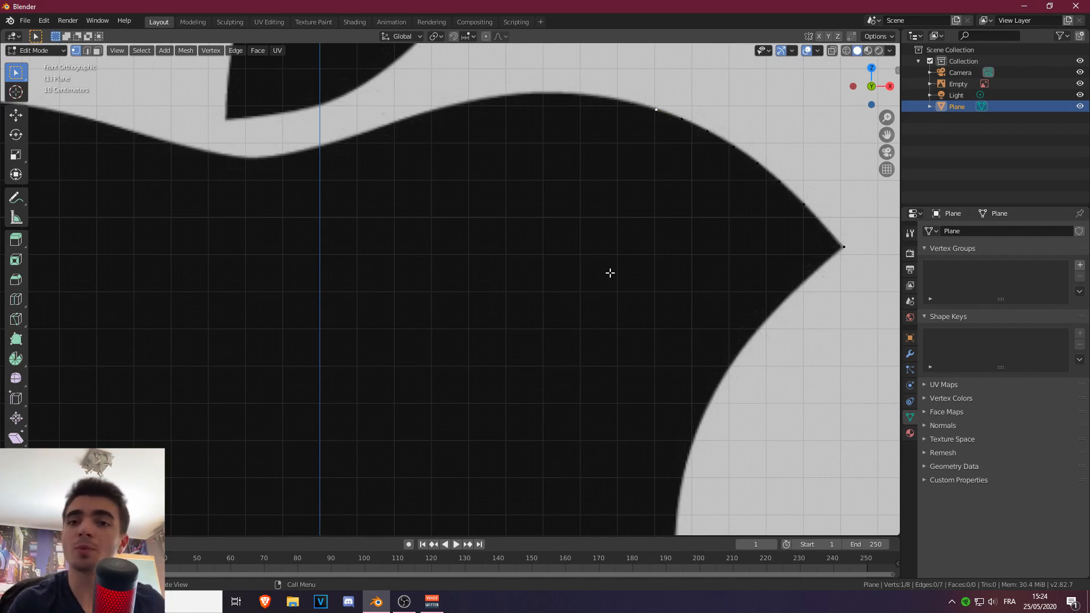
Step: Finish tracing the apple around to the bite and join the last vertex to the starting tip vertex with an edge
scroll(657, 289, "up", 1)
middle_click_drag(795, 273, 382, 305, "shift")
scroll(525, 292, "up", 2)
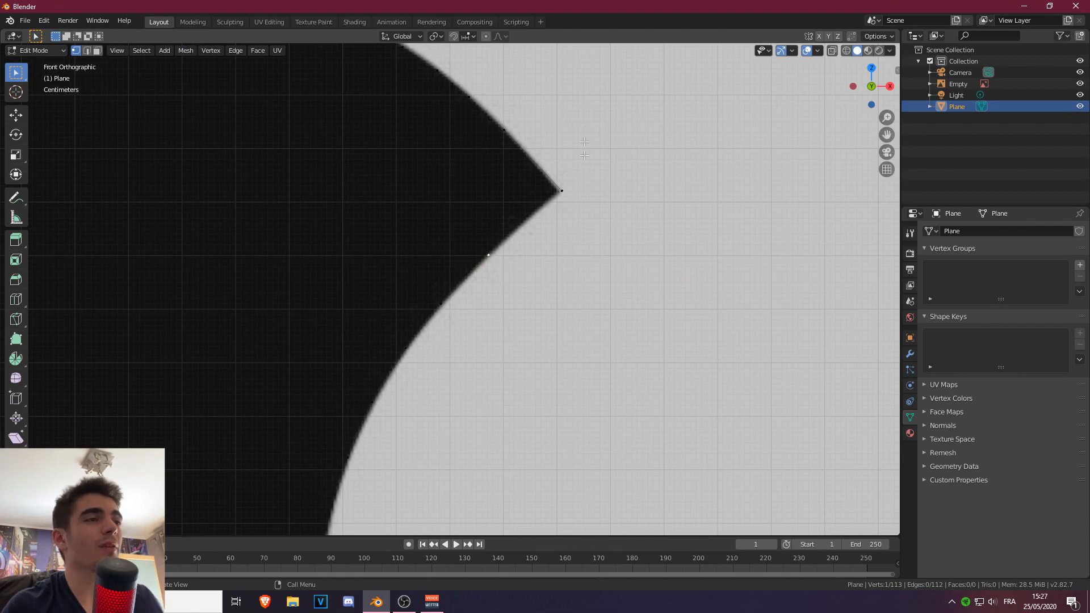
scroll(585, 141, "up", 4)
middle_click_drag(586, 141, 456, 329, "shift")
scroll(456, 329, "up", 2)
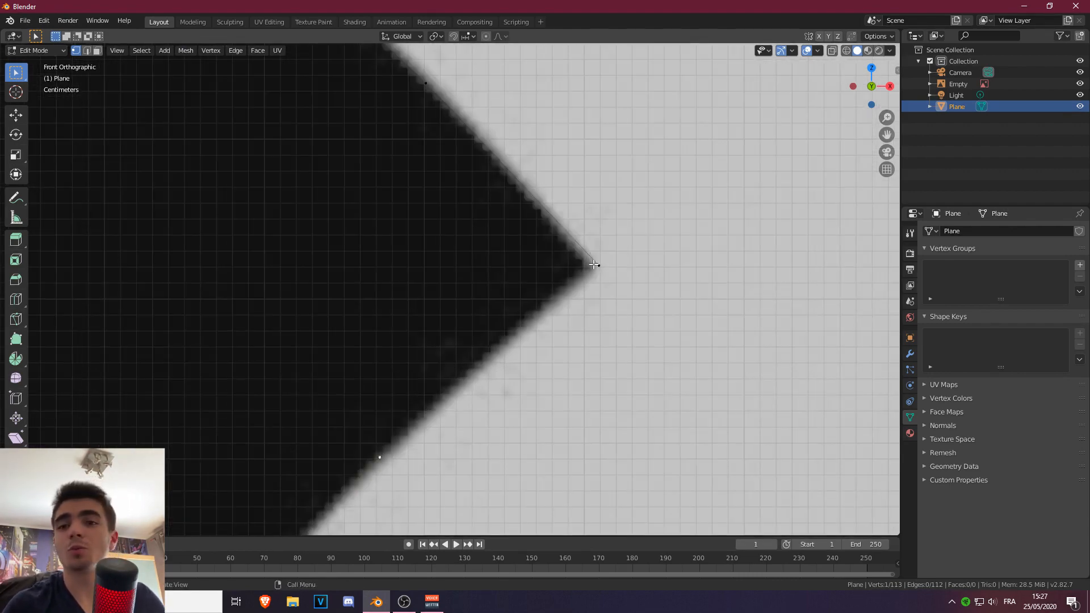
scroll(521, 352, "down", 2)
scroll(520, 357, "up", 1)
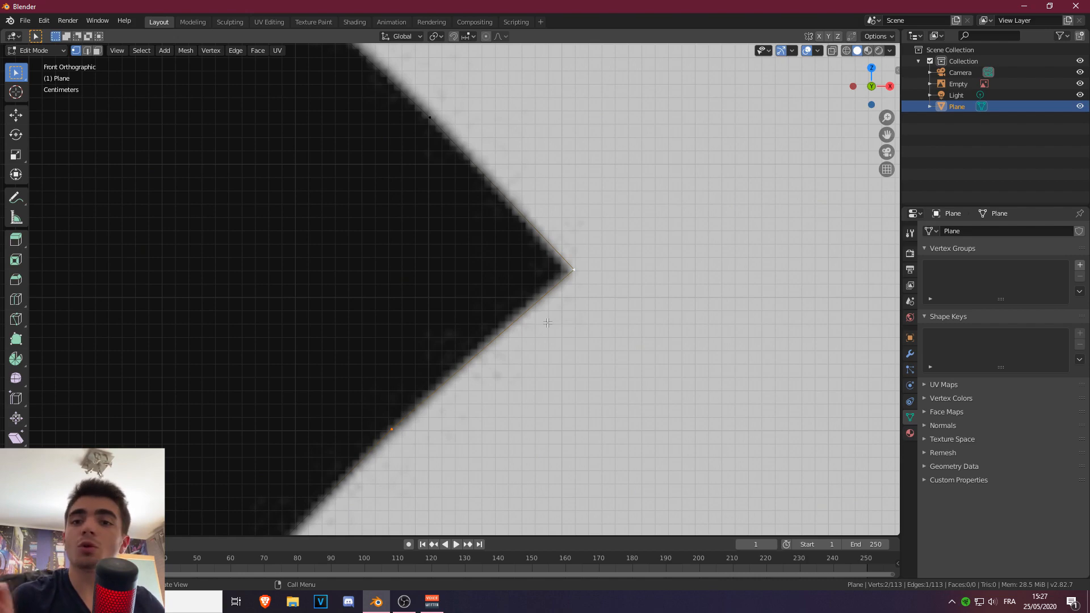
Step: Select the whole mesh and check the traced apple outline against the reference image
scroll(222, 358, "down", 10)
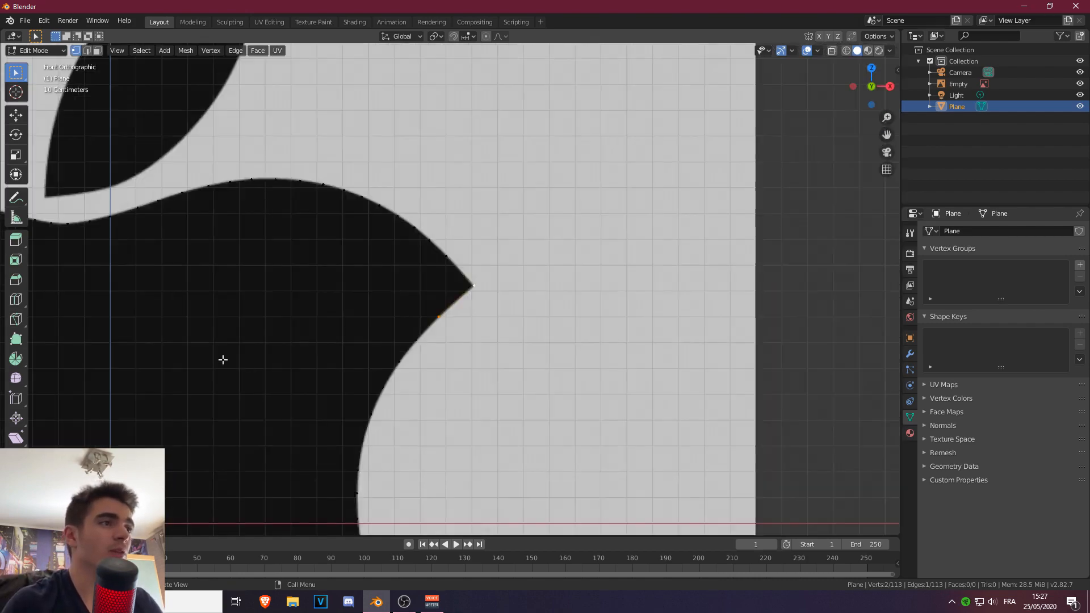
key("a")
scroll(343, 273, "up", 3)
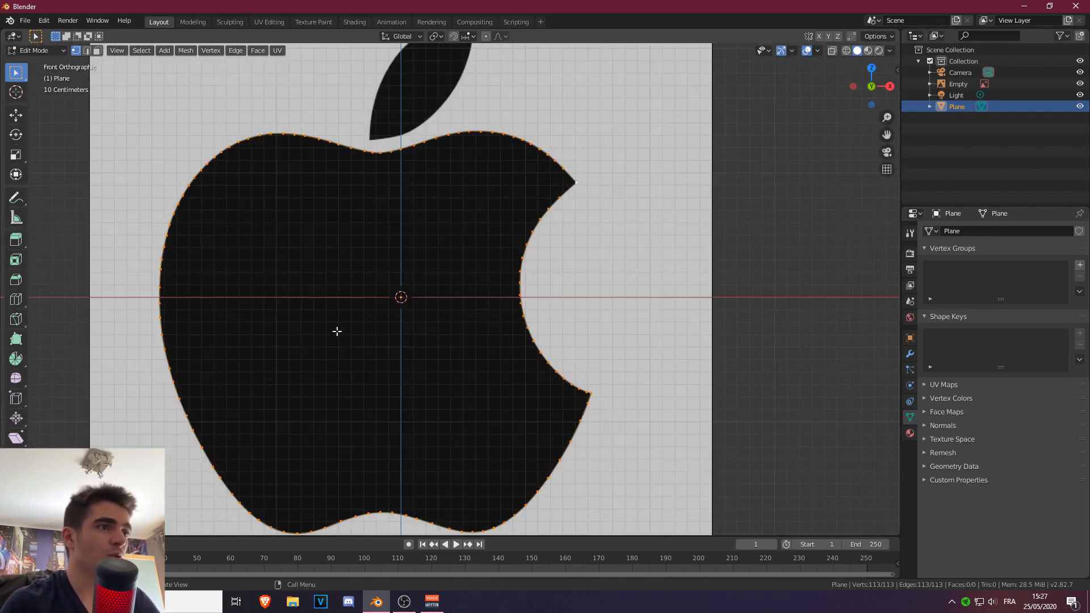
scroll(300, 258, "down", 1)
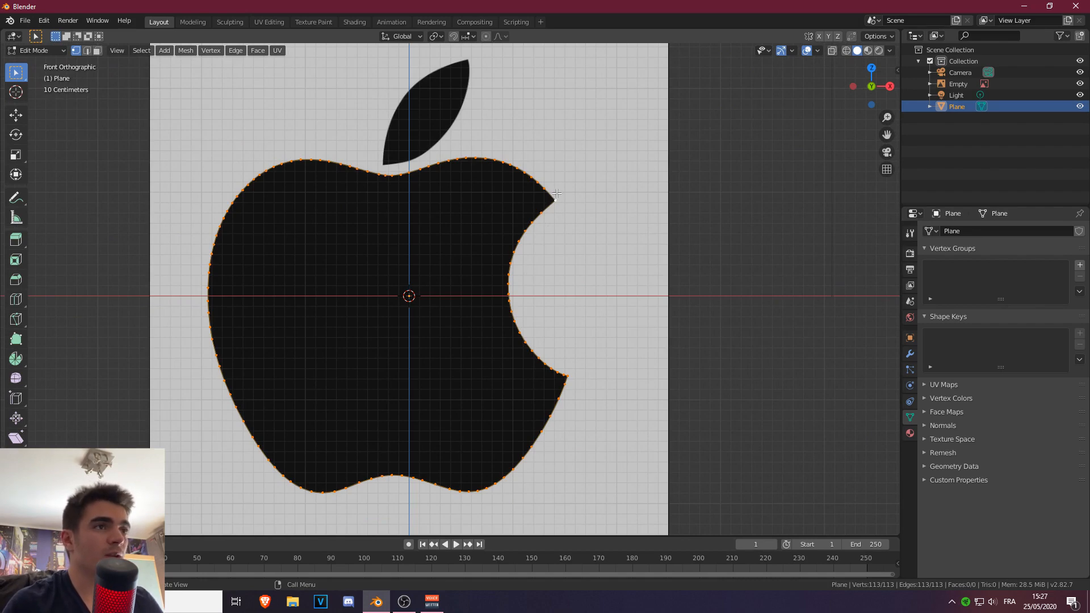
scroll(348, 149, "up", 2)
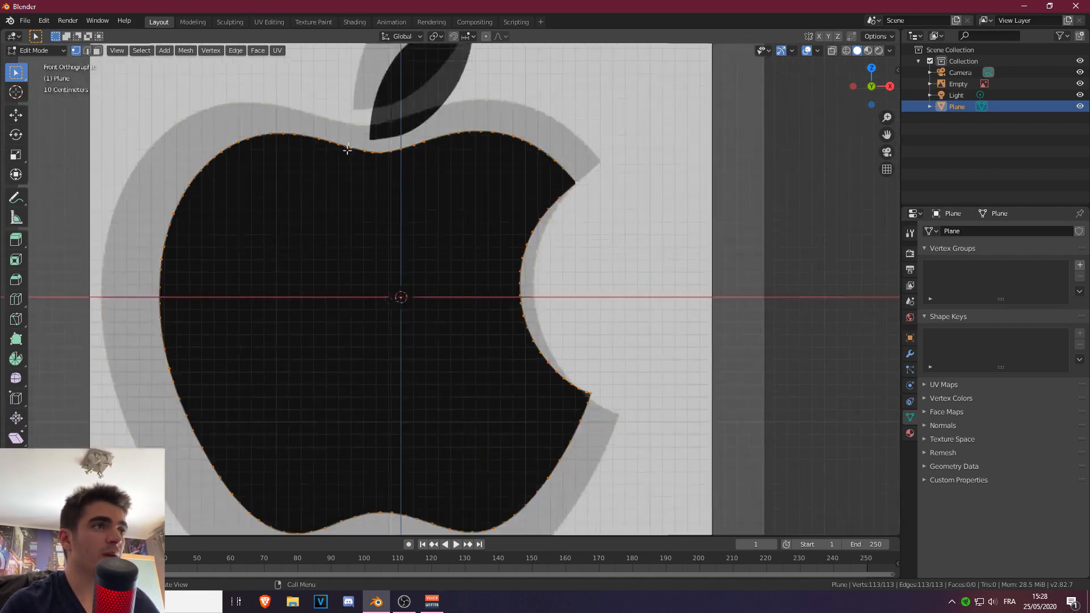
Step: Duplicate one vertex of the apple's top edge and place the copy on the lower tip of the leaf
scroll(397, 295, "up", 4)
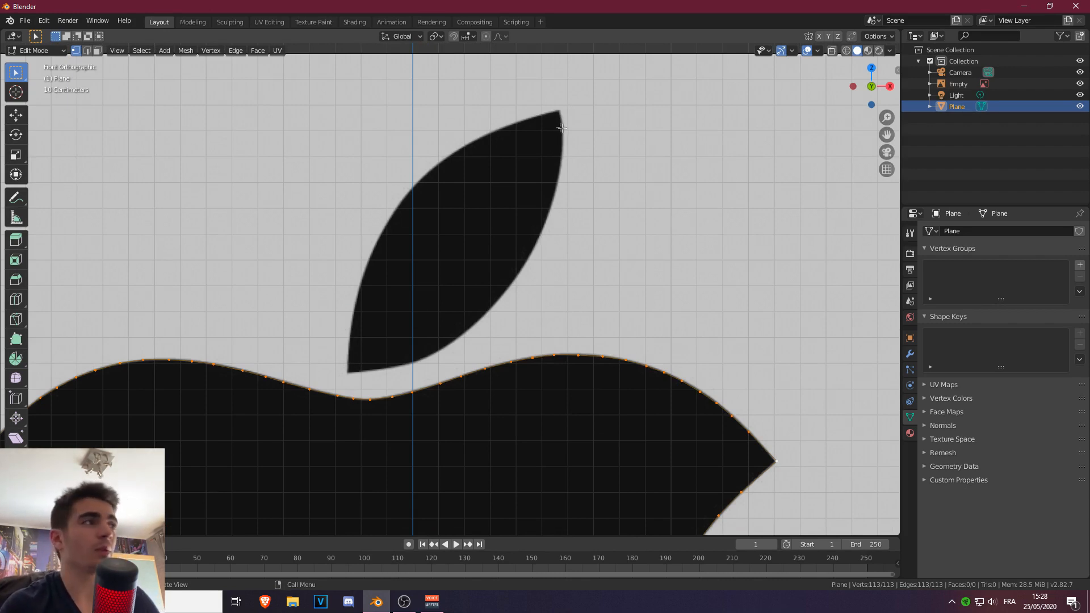
left_click(27, 50)
left_click(26, 77)
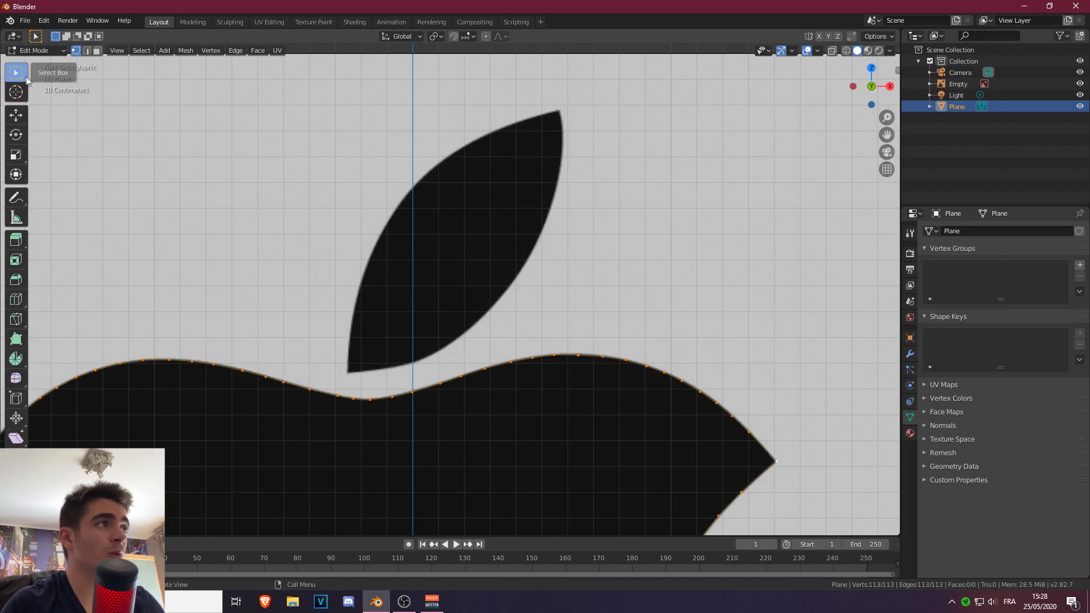
scroll(539, 376, "up", 2)
left_click(538, 393)
key("e")
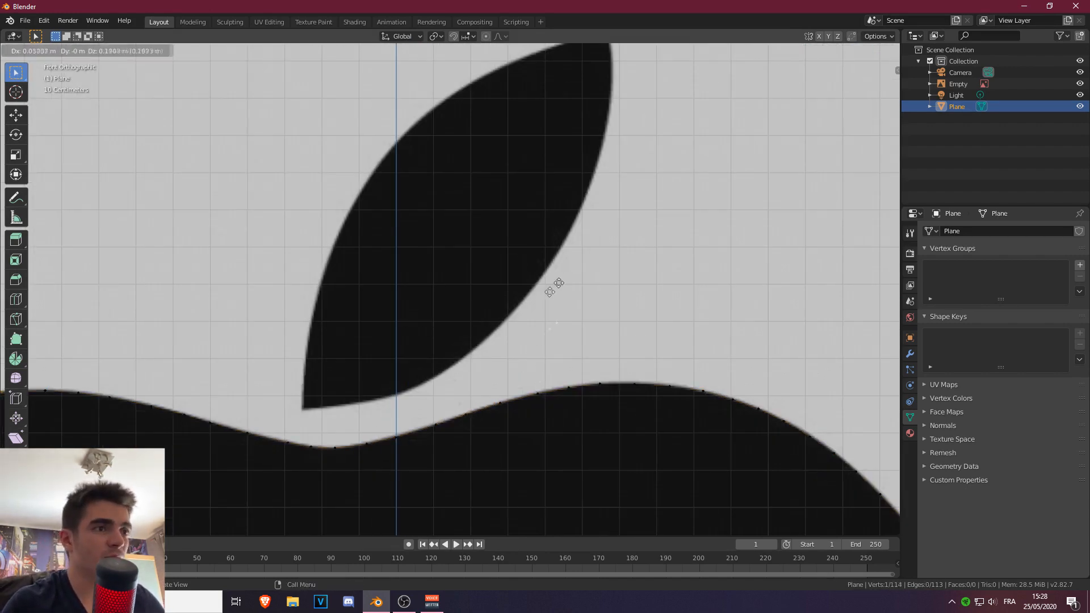
left_click(297, 372)
scroll(290, 392, "up", 4)
scroll(480, 414, "down", 3)
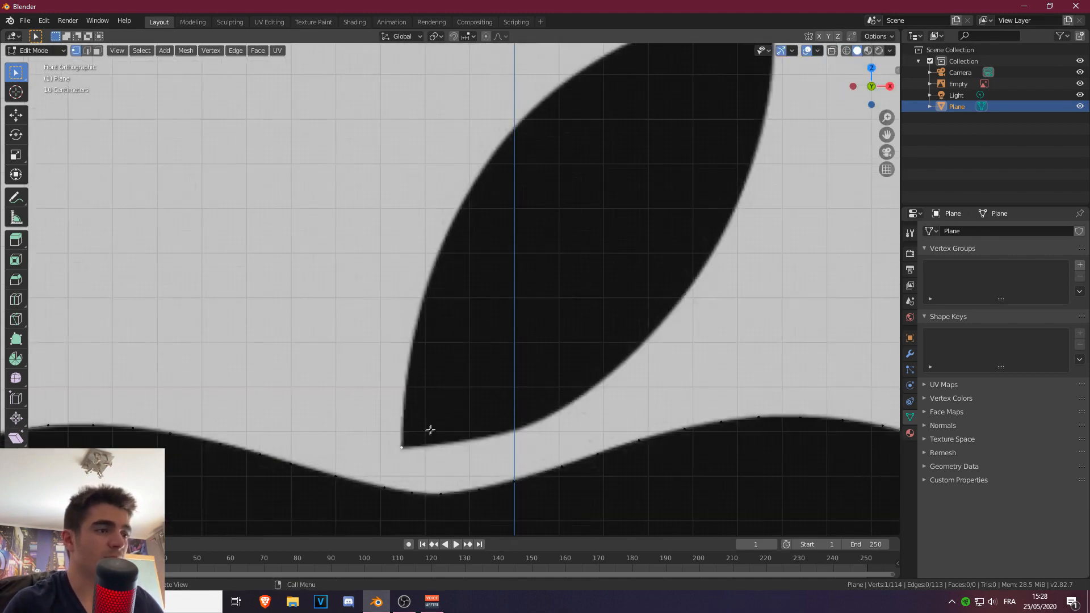
Step: Trace the leaf outline by extruding vertices from its lower tip and close the loop
scroll(579, 265, "down", 3)
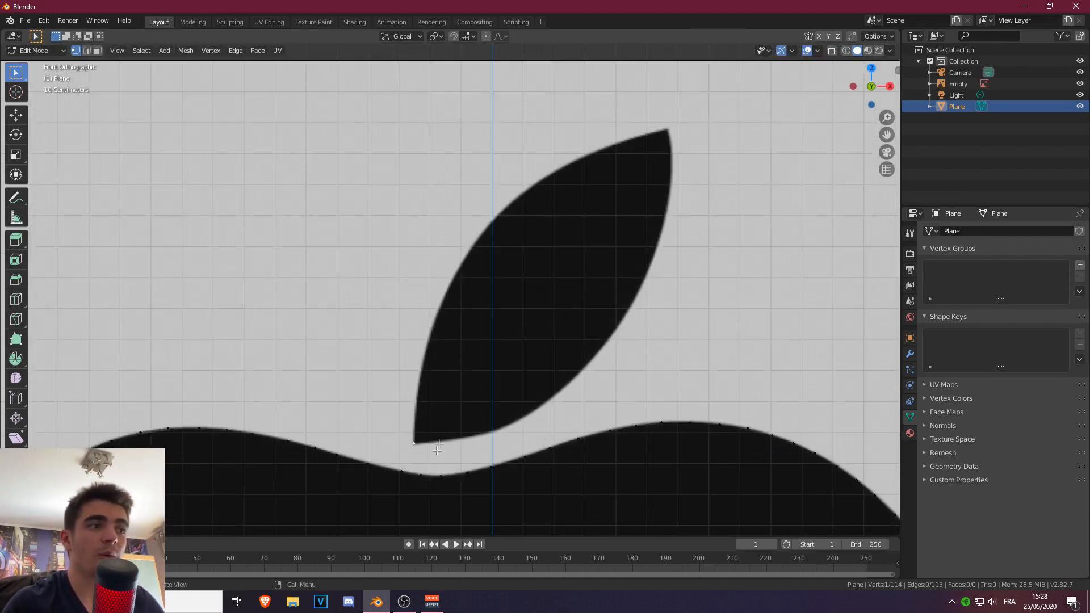
scroll(441, 433, "up", 2)
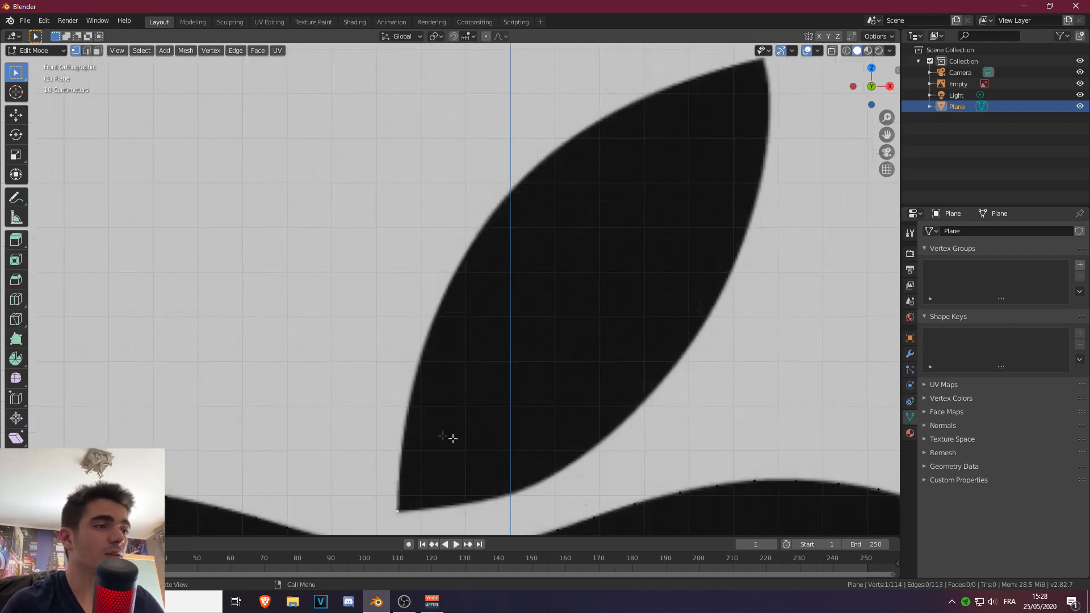
key("e")
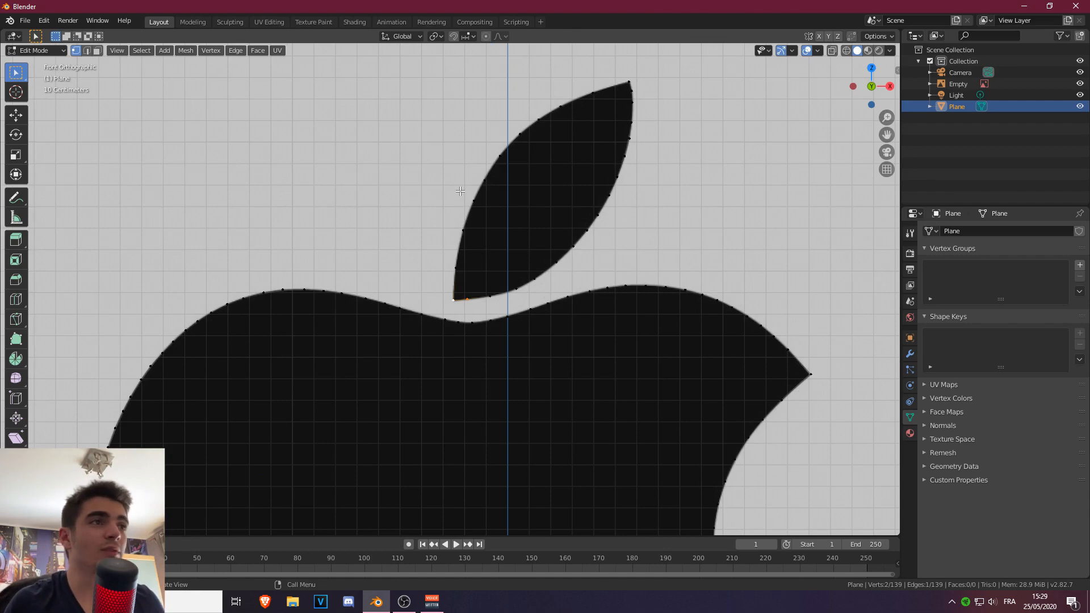
Step: Switch to Object Mode and examine the apple and leaf outlines from an angle
left_click(26, 51)
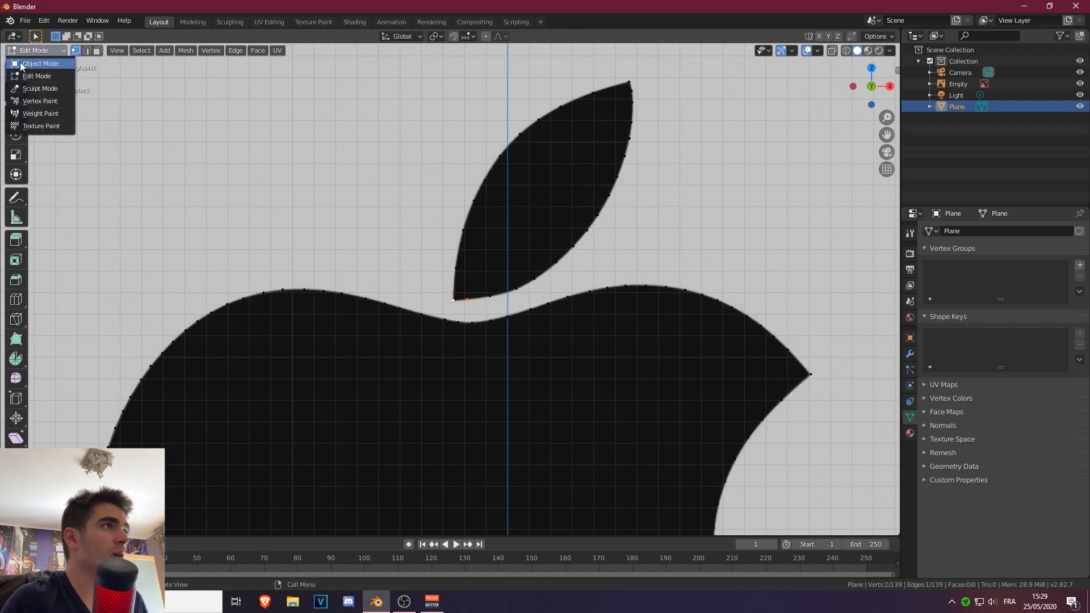
left_click(24, 61)
scroll(264, 153, "down", 5)
middle_click_drag(360, 275, 403, 212)
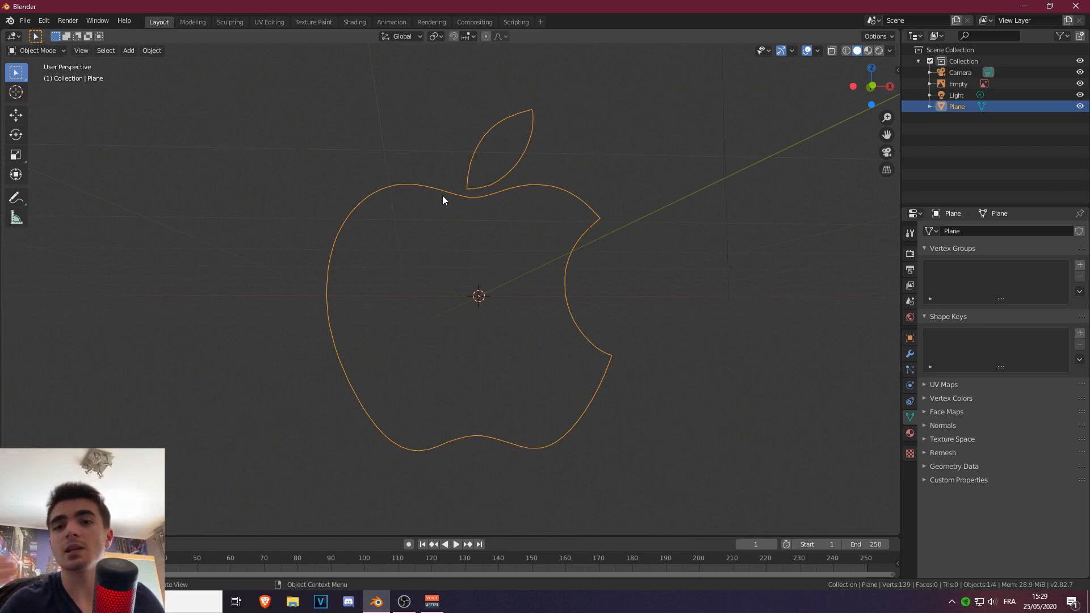
Step: Return to Edit Mode, select all vertices linked to the apple body outline and fill it with a face
left_click(49, 53)
left_click(34, 74)
scroll(428, 221, "up", 2)
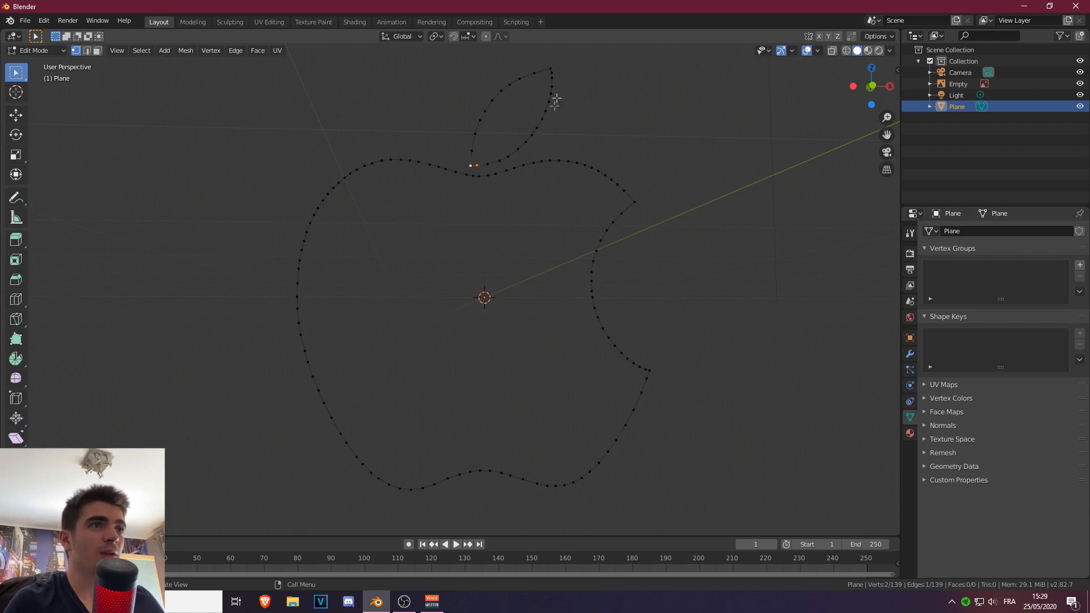
left_click(611, 225)
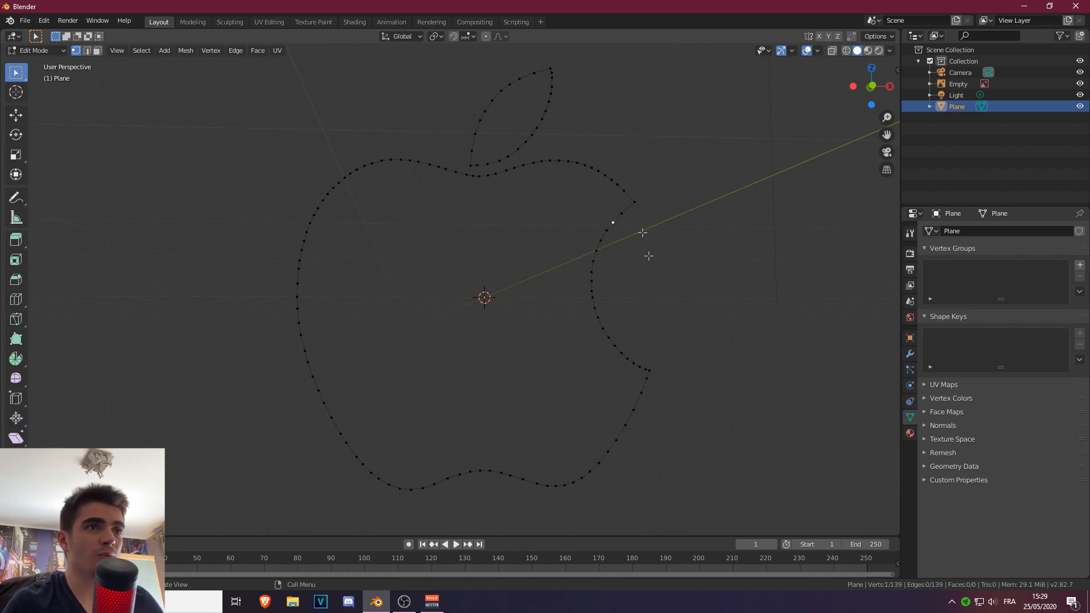
key("ctrl+l")
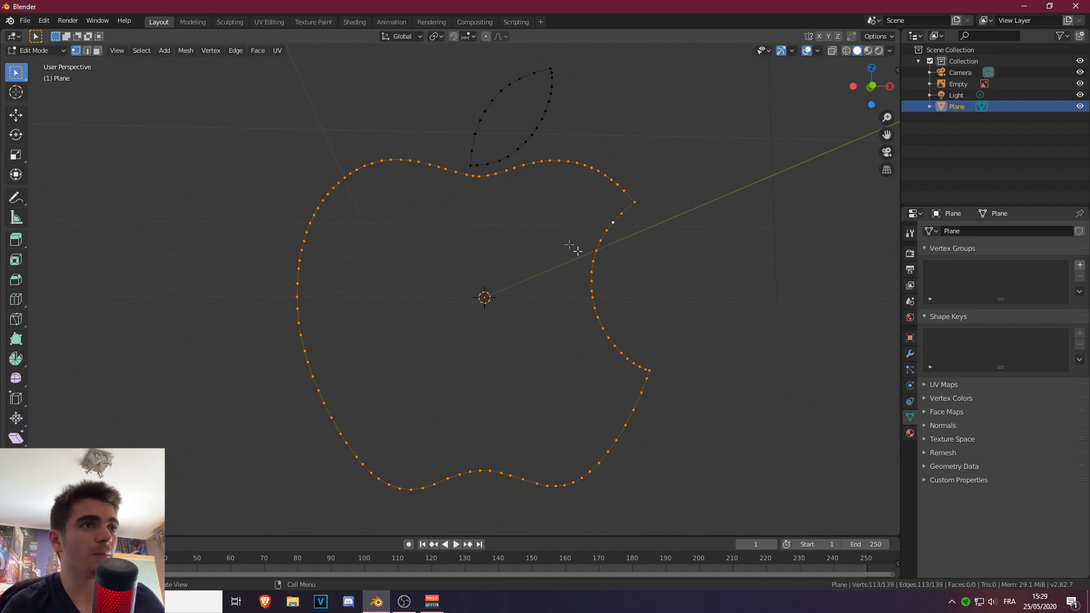
key("f")
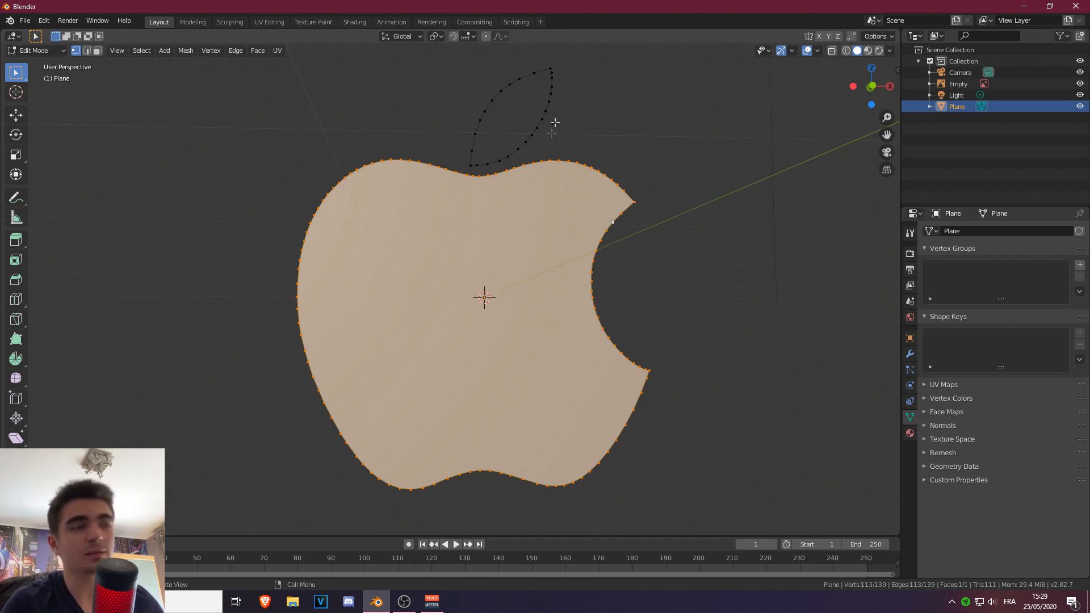
Step: Select the leaf's linked vertices, fill the leaf with a face, and clear the selection
left_click(549, 101)
key("ctrl+l")
key("f")
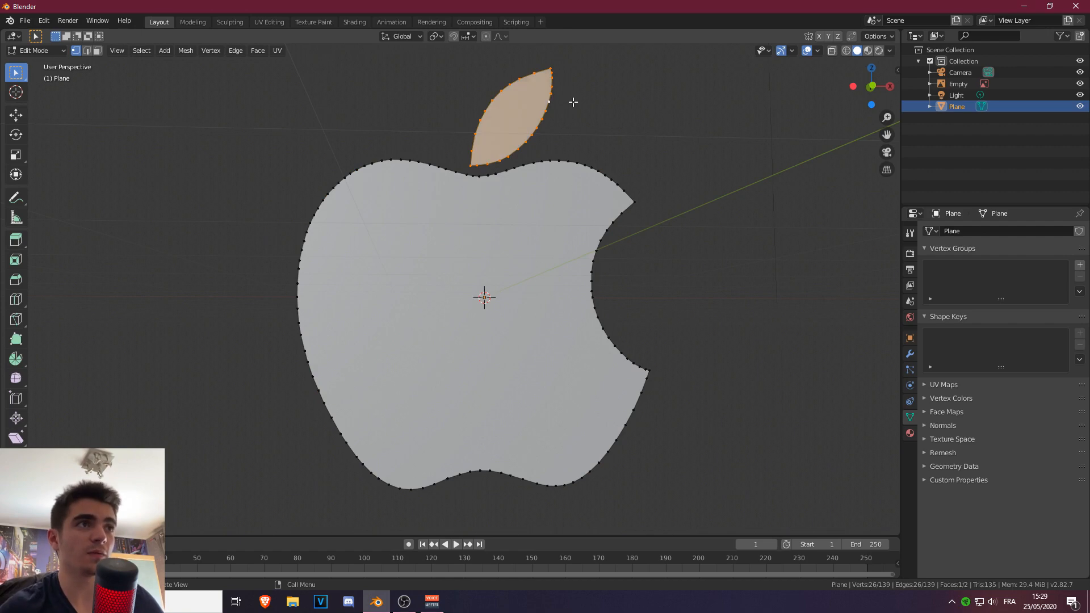
left_click(642, 131)
scroll(626, 253, "down", 4)
scroll(626, 253, "up", 3)
middle_click_drag(626, 253, 535, 277)
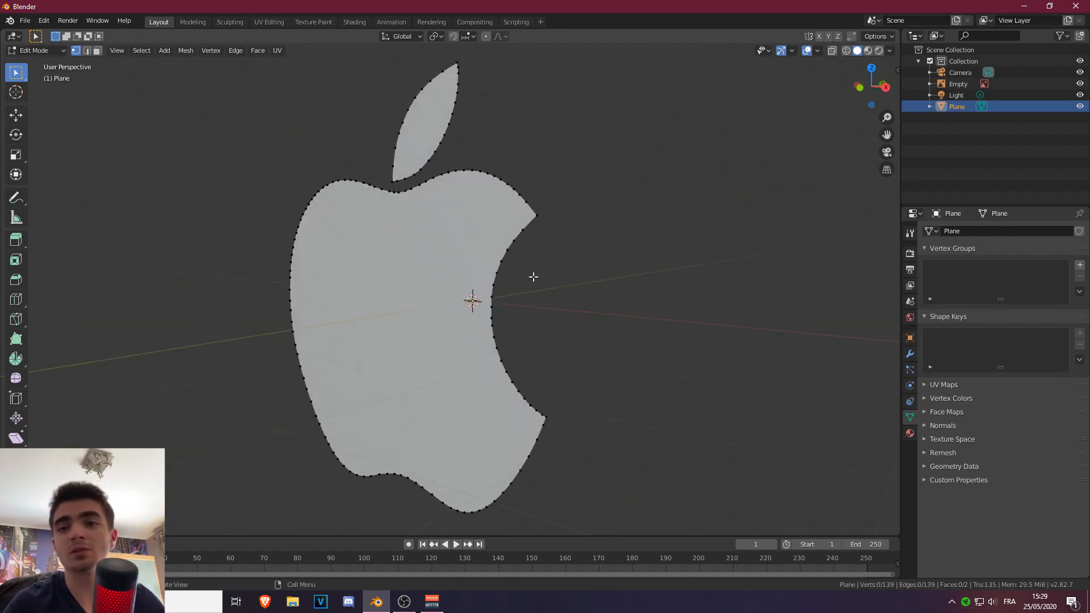
Step: Select the whole mesh and extrude the apple and leaf faces backwards along the global Y axis into a long solid
scroll(530, 283, "down", 1)
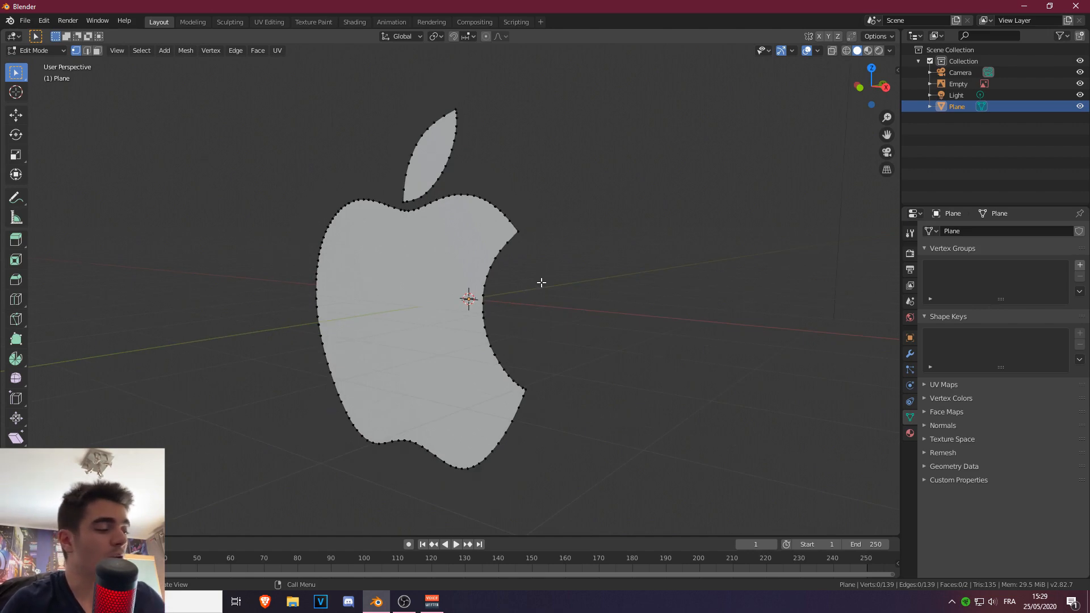
key("a")
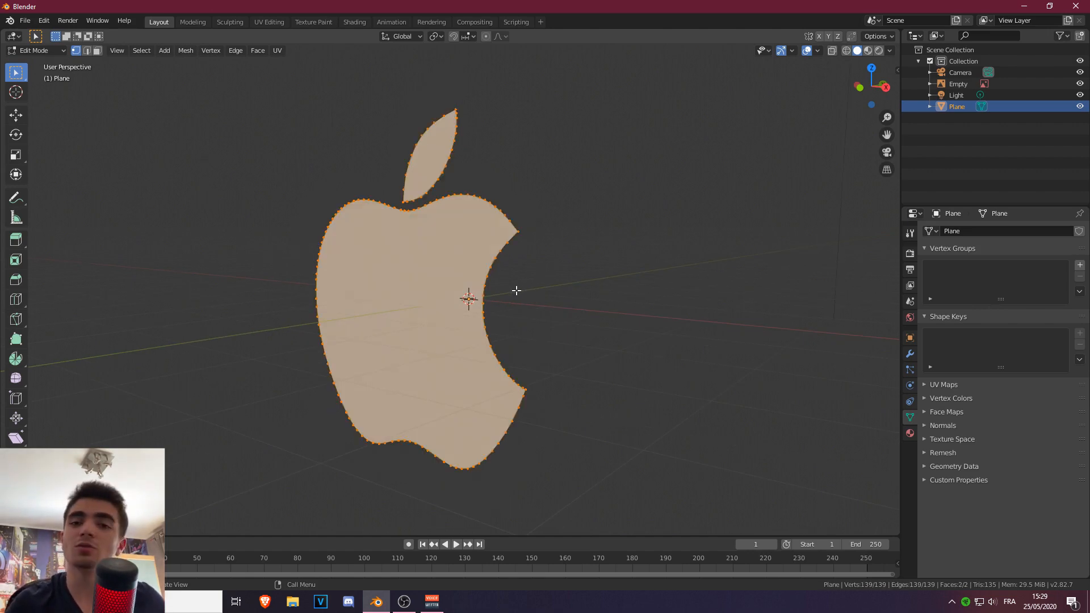
key("e")
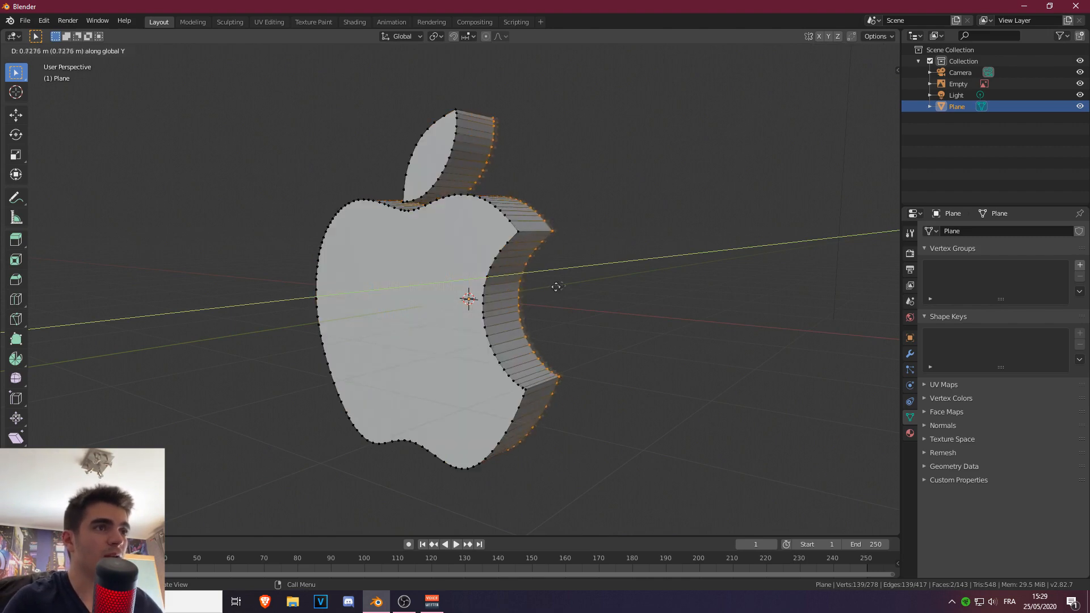
left_click(805, 227)
scroll(519, 258, "down", 3)
mouse_move(514, 260)
middle_mouse_down()
mouse_move(531, 273)
mouse_move(625, 256)
mouse_move(525, 270)
mouse_move(516, 261)
middle_mouse_up()
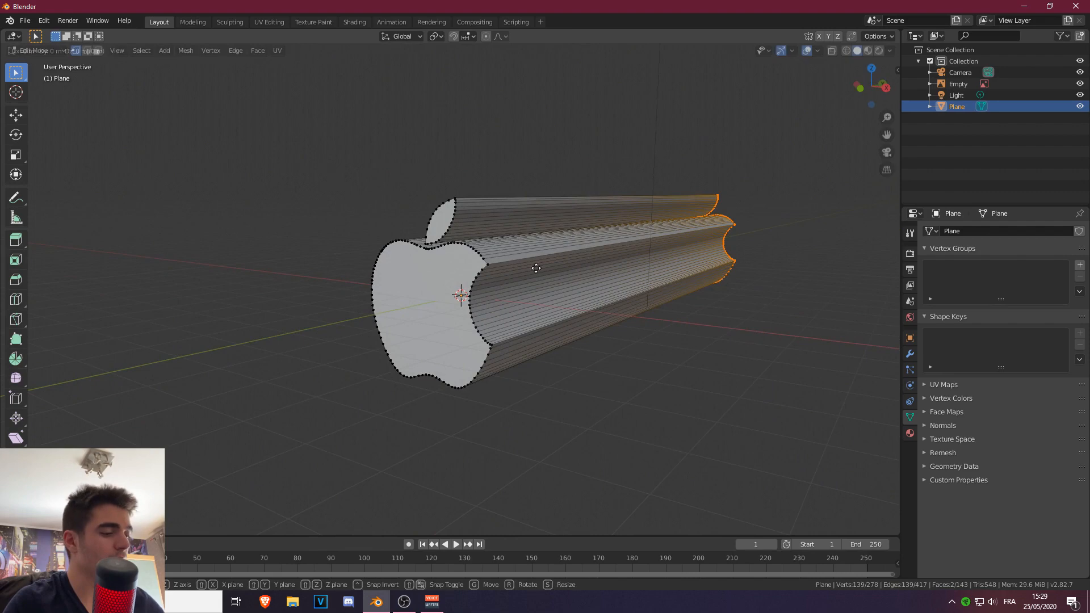
Step: Move the extruded back vertices about 20 m towards the front faces along the Y axis to make the logo thinner
key("g")
key("y")
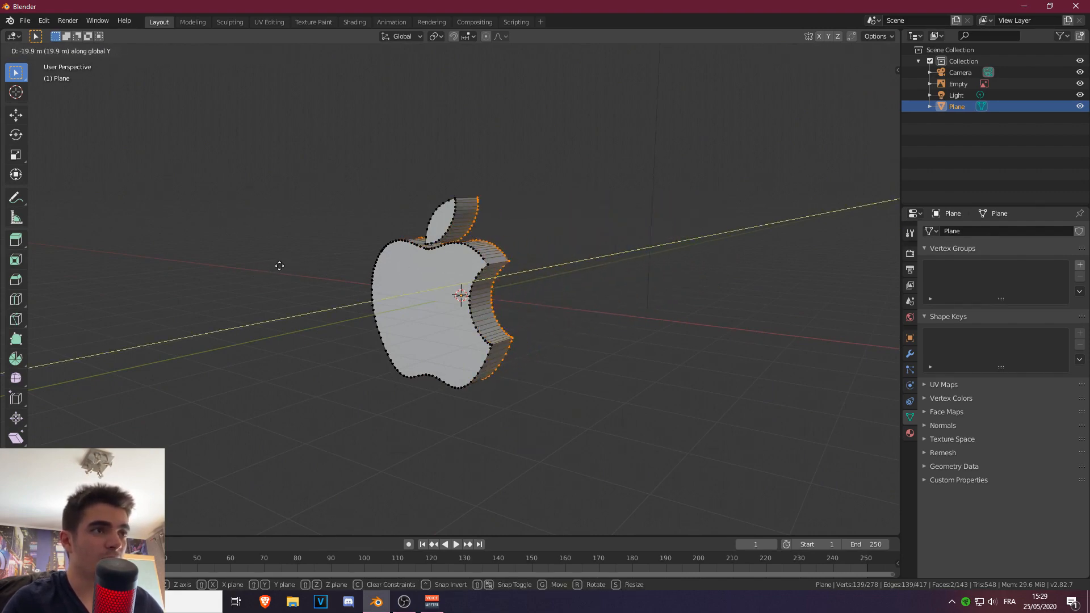
left_click(285, 262)
scroll(380, 251, "up", 2)
scroll(380, 251, "up", 1)
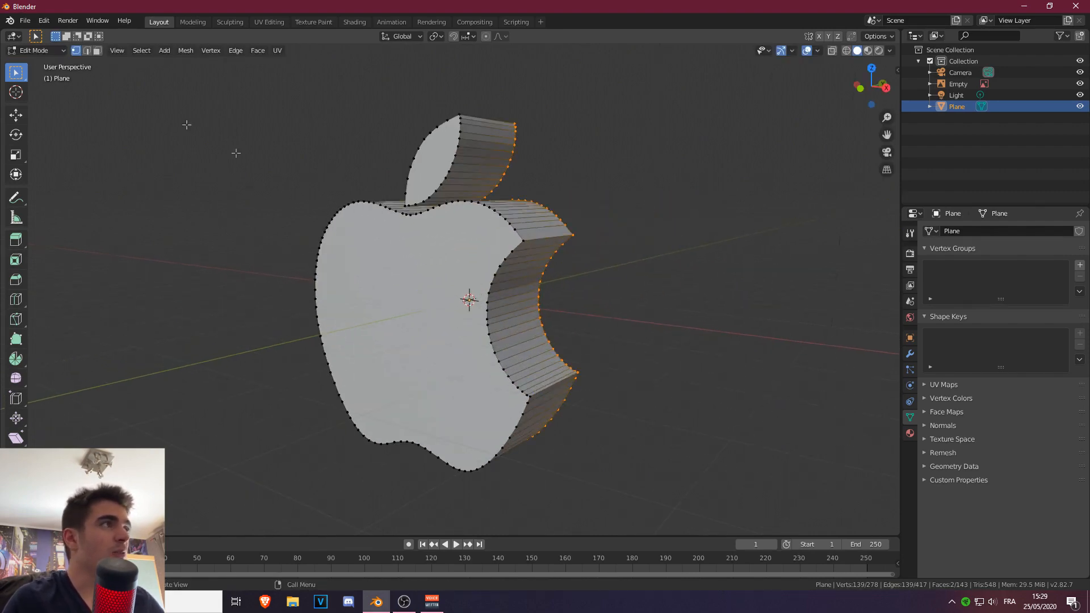
Step: Switch to Object Mode and examine the extruded logo from a more frontal angle
left_click(22, 51)
left_click(41, 64)
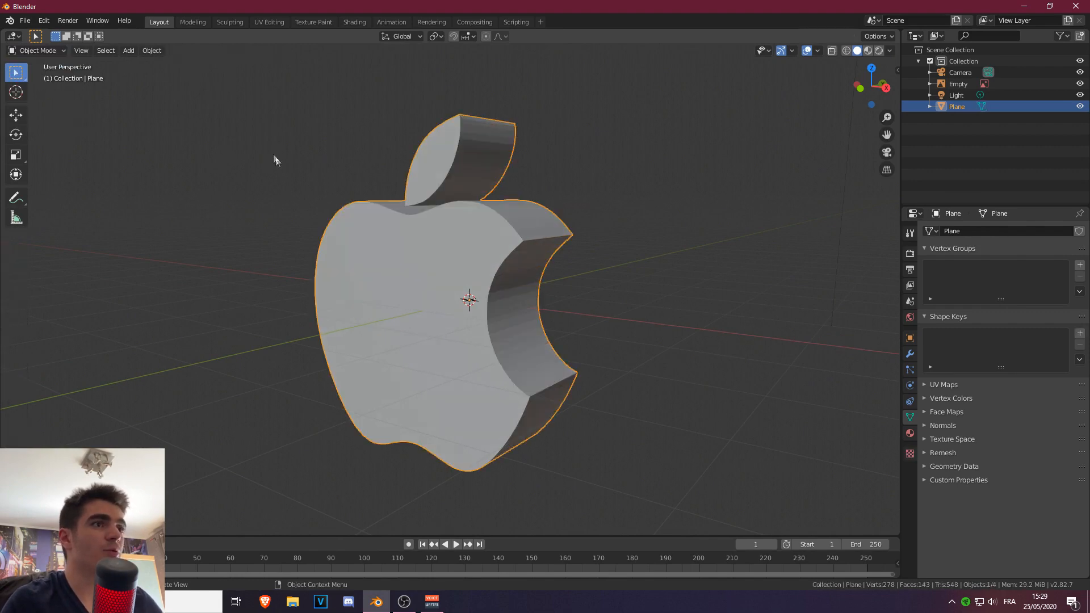
scroll(250, 233, "down", 3)
middle_click_drag(250, 233, 307, 260)
scroll(540, 232, "up", 3)
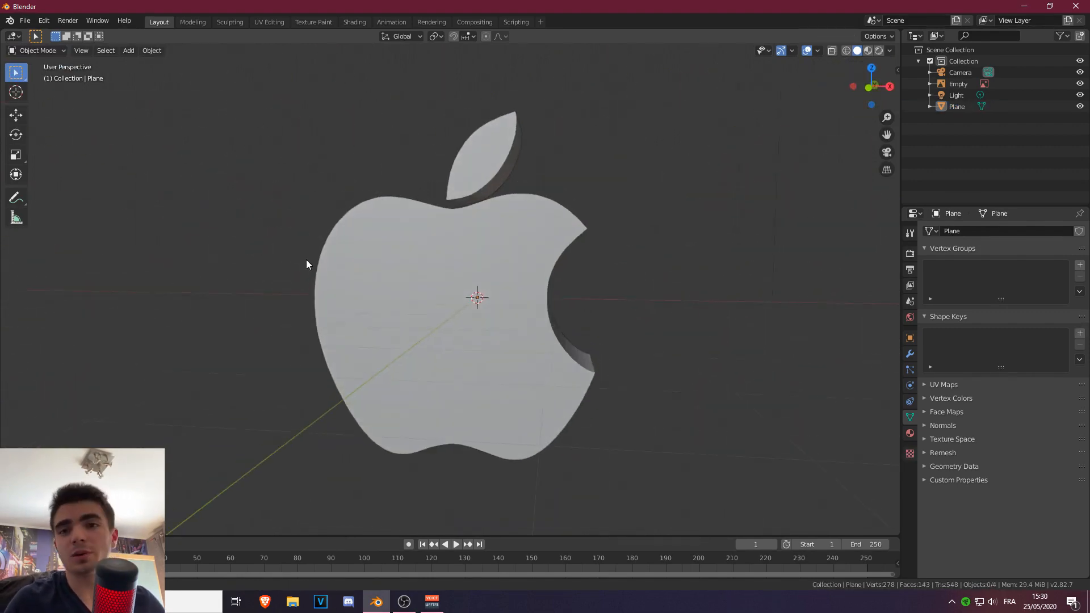